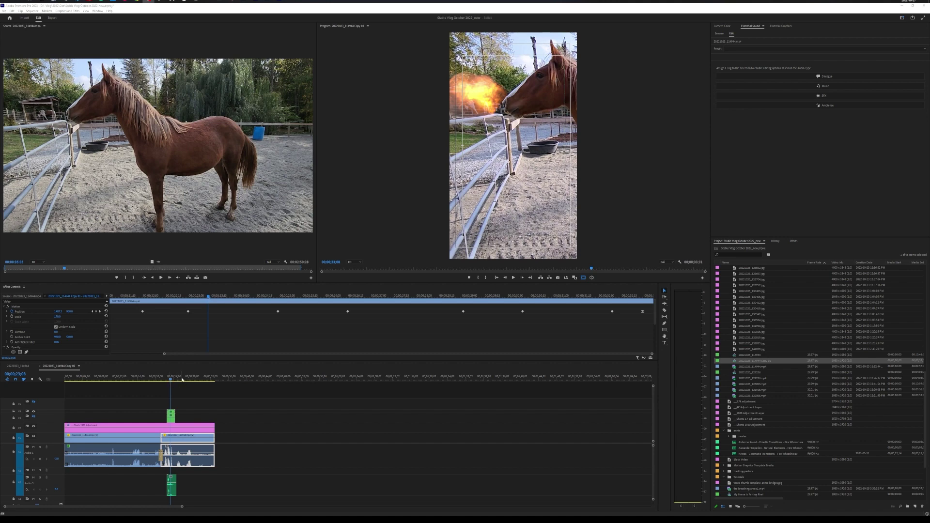
Preview the fire effect in the finished vertical sequence and toggle its track's visibility to compare the shot with and without it
left_click(12, 8)
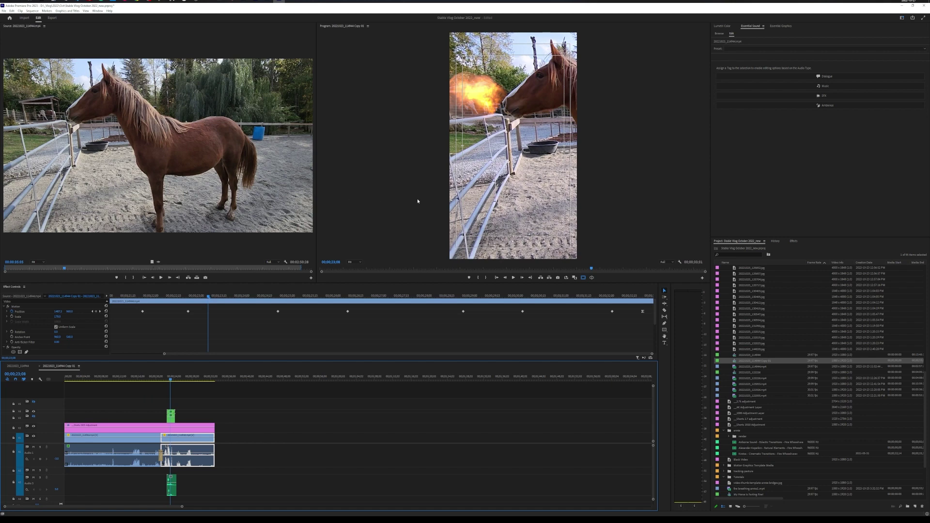
left_click(172, 414)
left_click(151, 419)
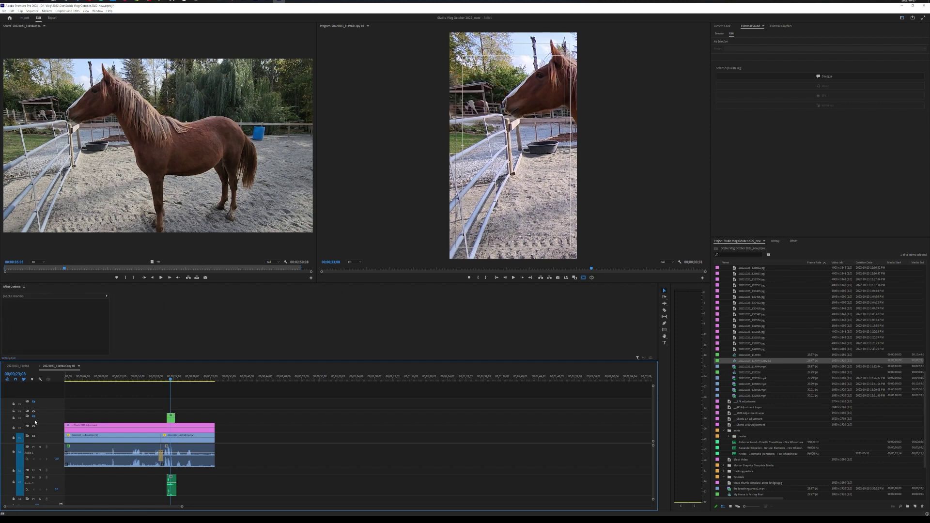
left_click(170, 379)
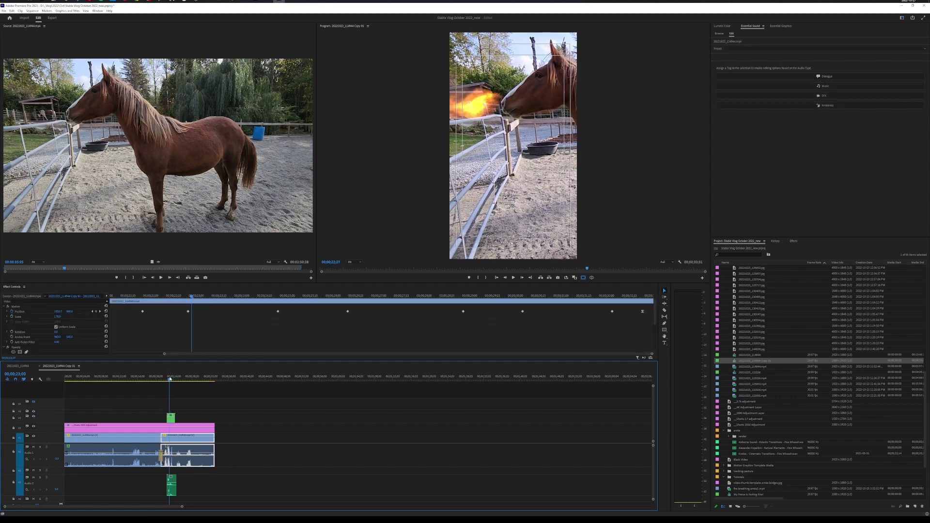
key("space")
key("space")
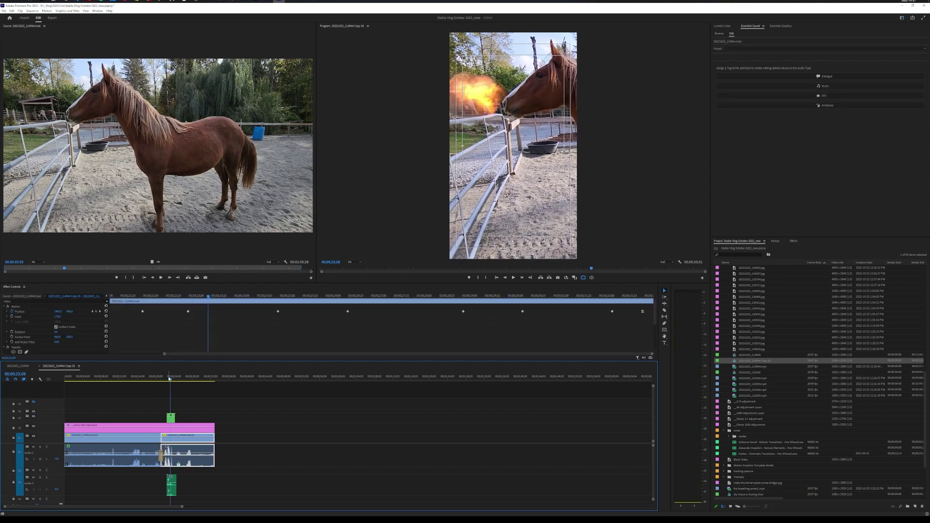
left_click(33, 417)
left_click(33, 417)
Open the original horizontal sequence and play through the horse running toward the camera and stopping at the fence
left_click(16, 366)
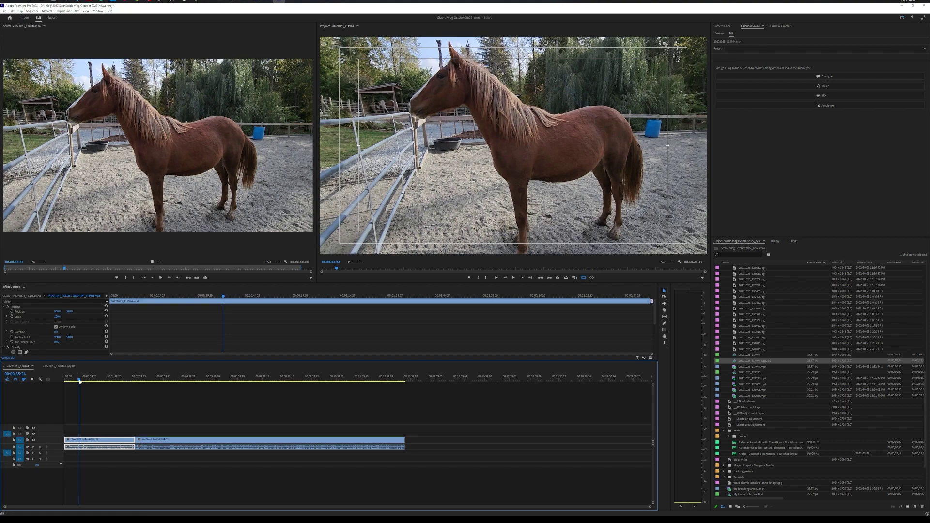
left_click_drag(80, 381, 76, 381)
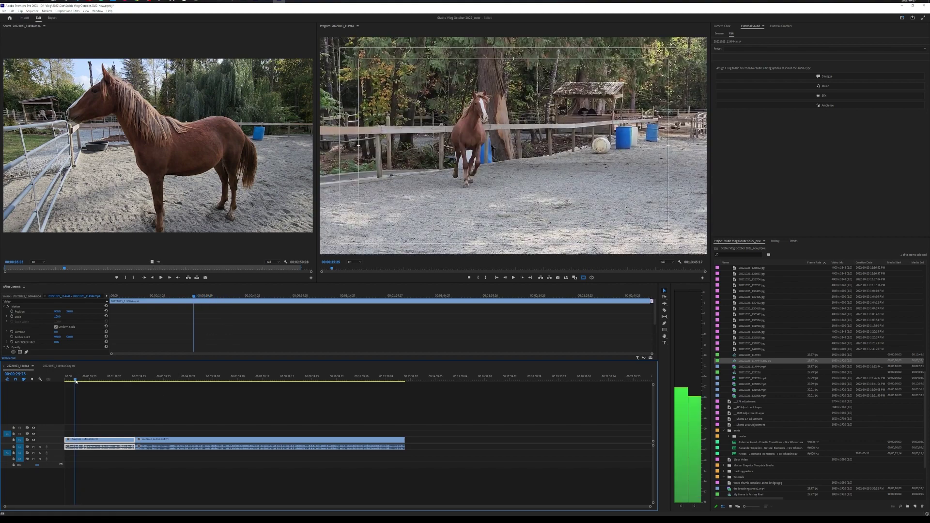
key("space")
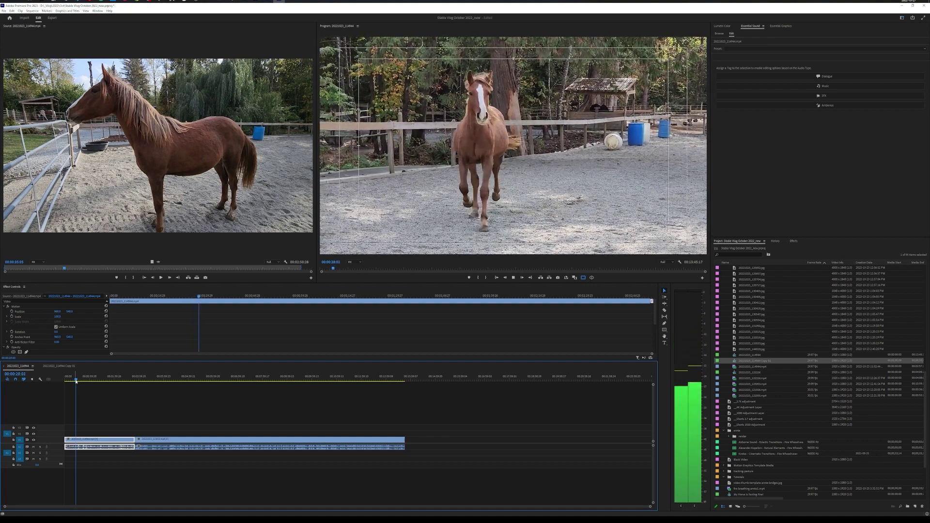
key("space")
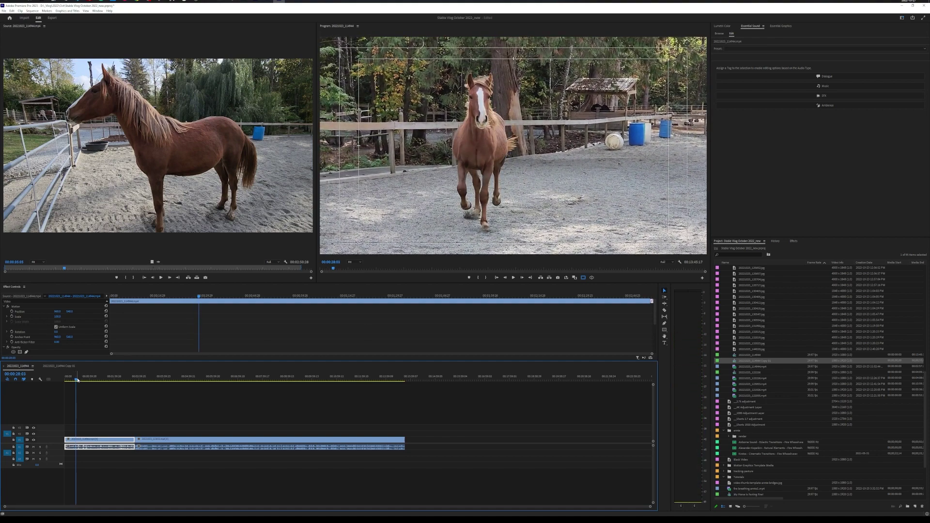
left_click_drag(76, 380, 78, 381)
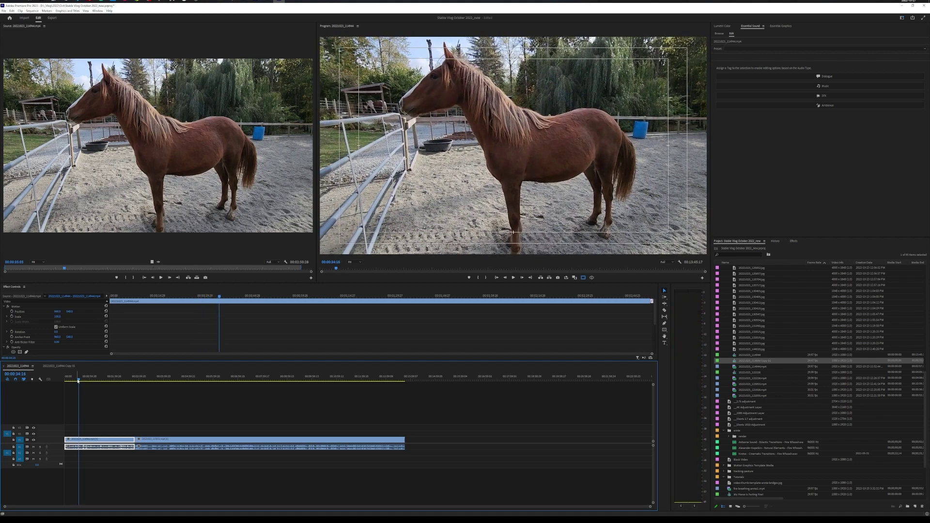
left_click_drag(78, 380, 78, 381)
key("space")
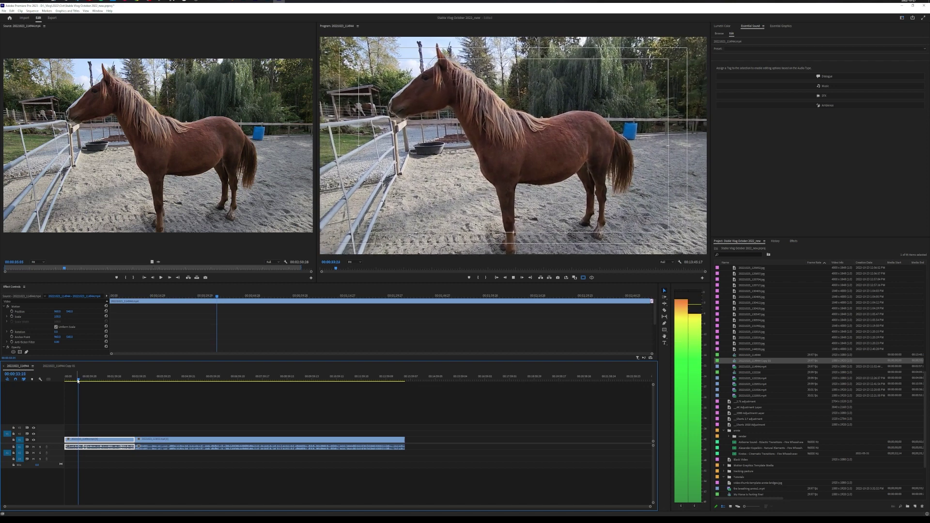
key("space")
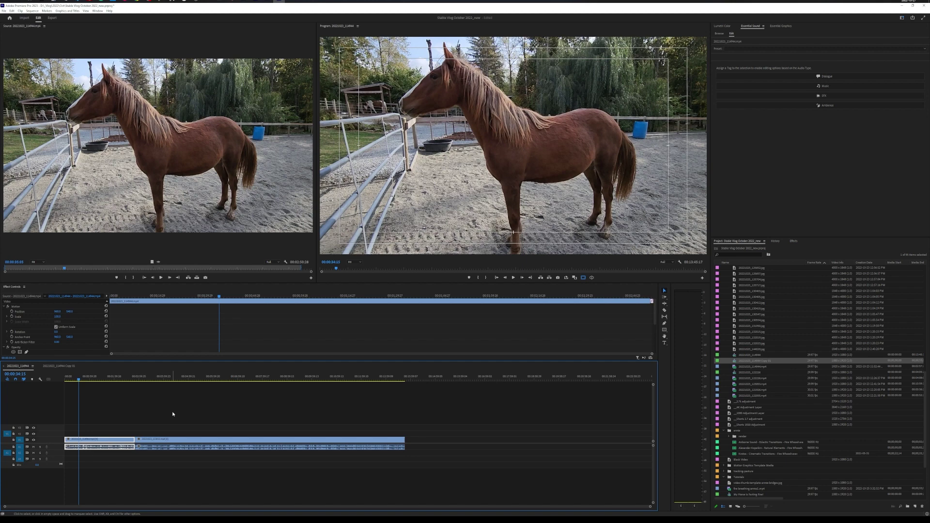
Compare the horse's framing at the fence between the vertical copy and the original horizontal sequence
left_click(57, 366)
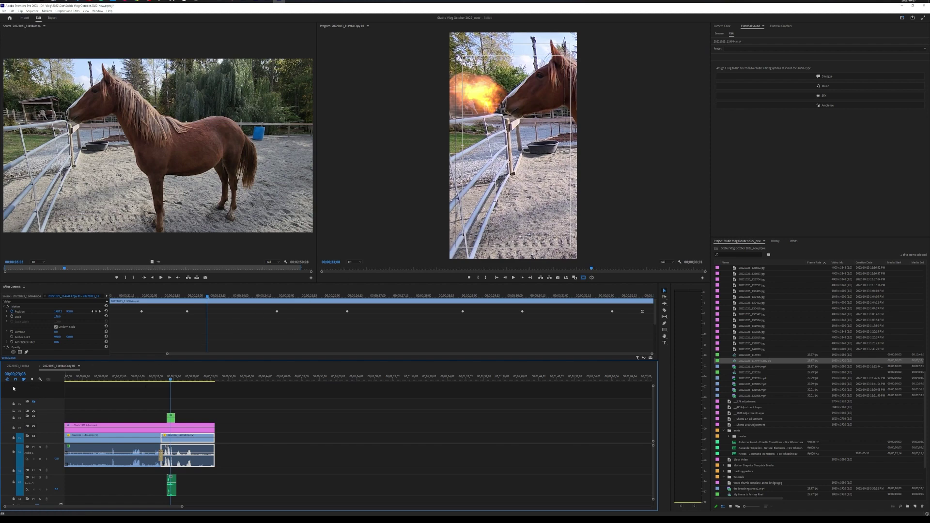
left_click(16, 367)
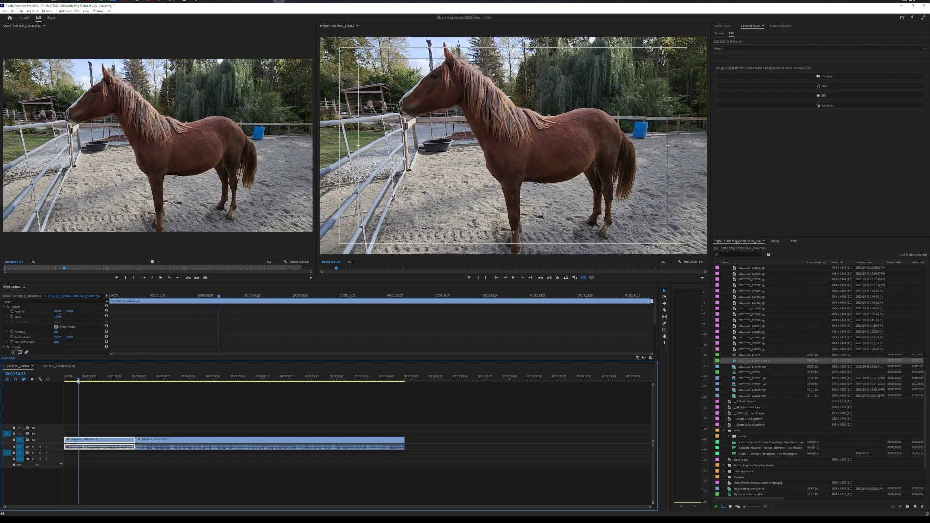
left_click_drag(79, 380, 79, 381)
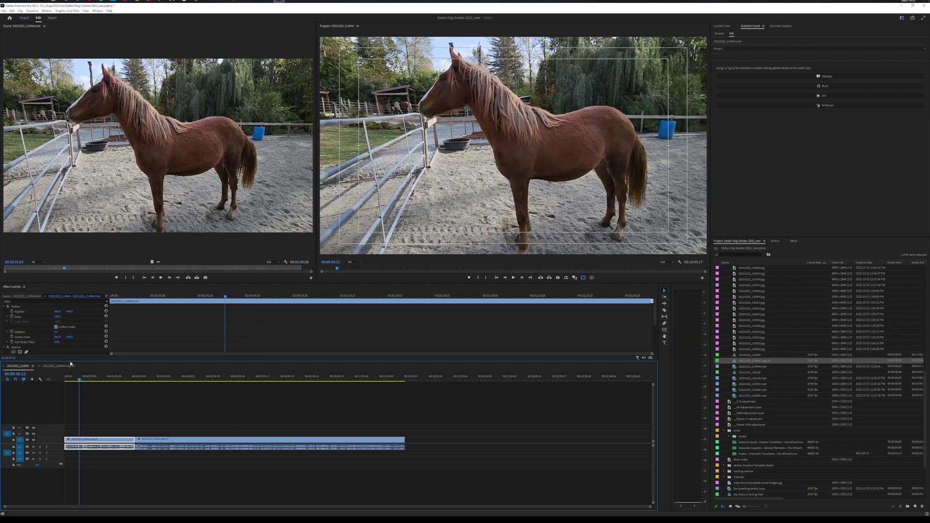
Return to the vertical sequence and review its frame size in the sequence settings
left_click(57, 366)
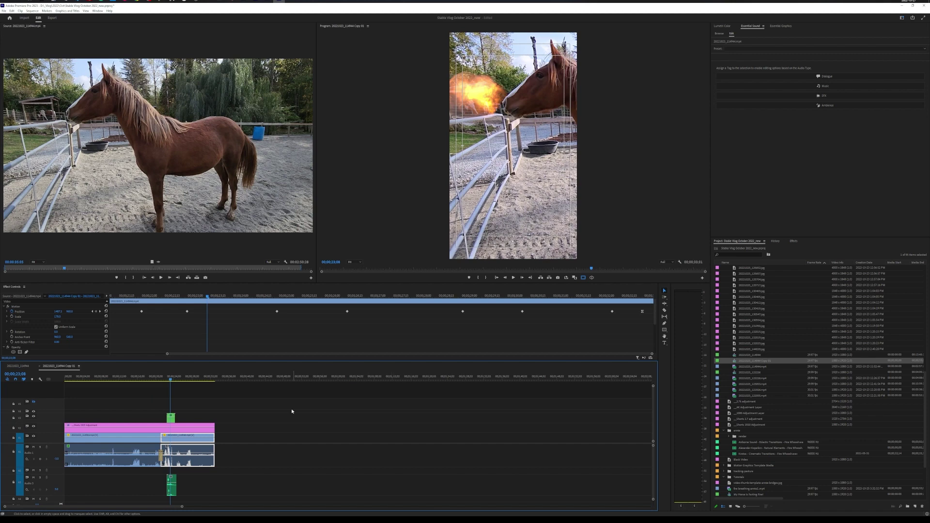
left_click(128, 377)
left_click_drag(128, 378, 125, 378)
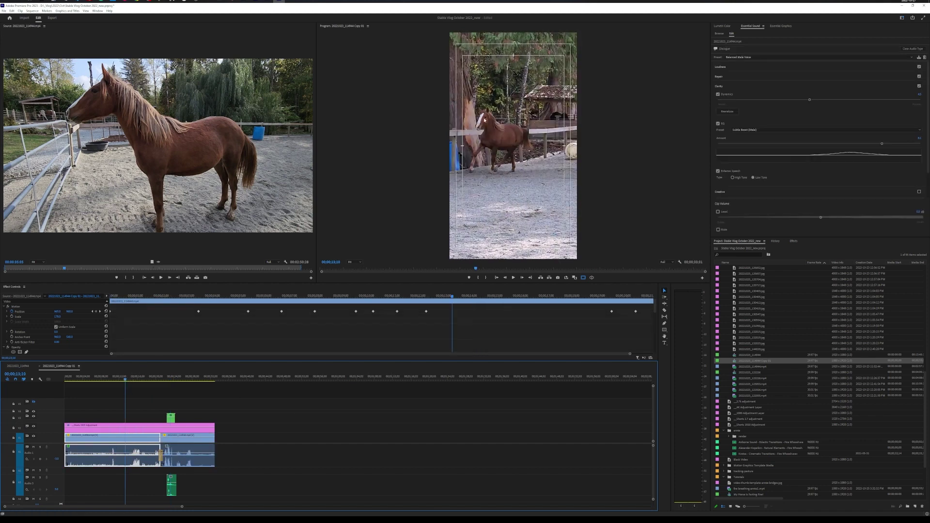
left_click(32, 10)
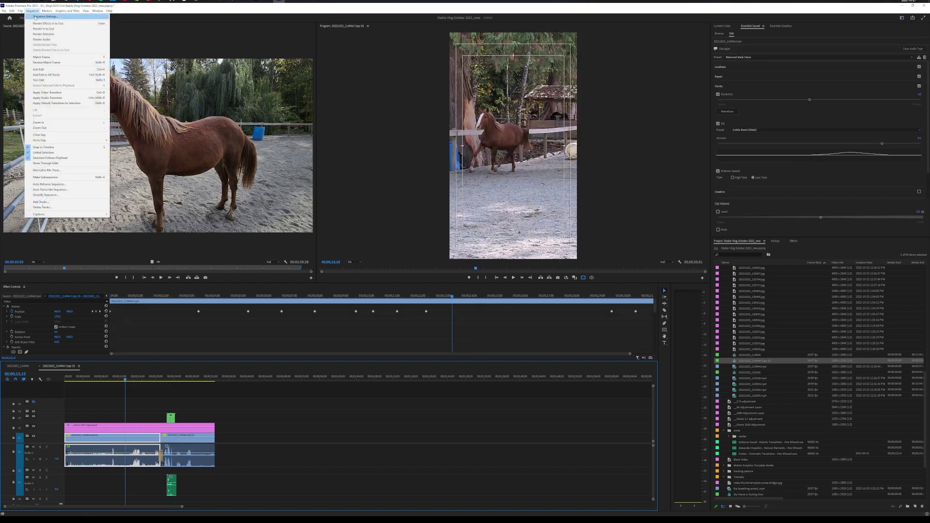
left_click(48, 15)
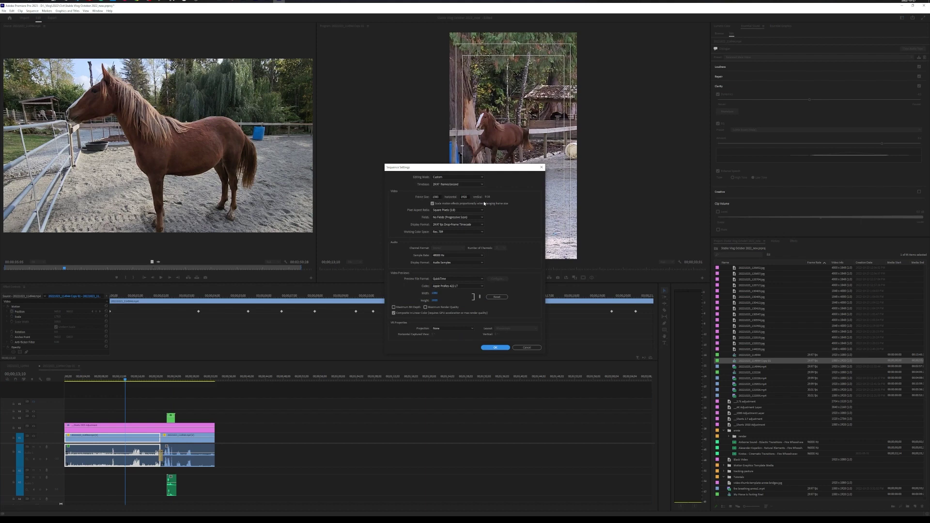
left_click(491, 347)
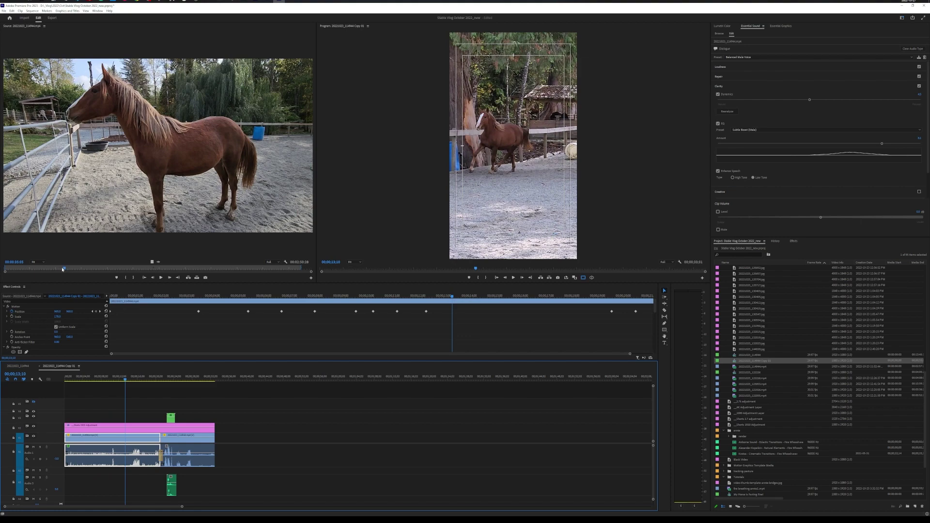
Mark a range of about 12 seconds in the source clip and place it on the top track at the vertical sequence's start
mouse_move(63, 269)
left_mouse_down()
mouse_move(47, 269)
mouse_move(67, 270)
left_mouse_up()
key("i")
key("o")
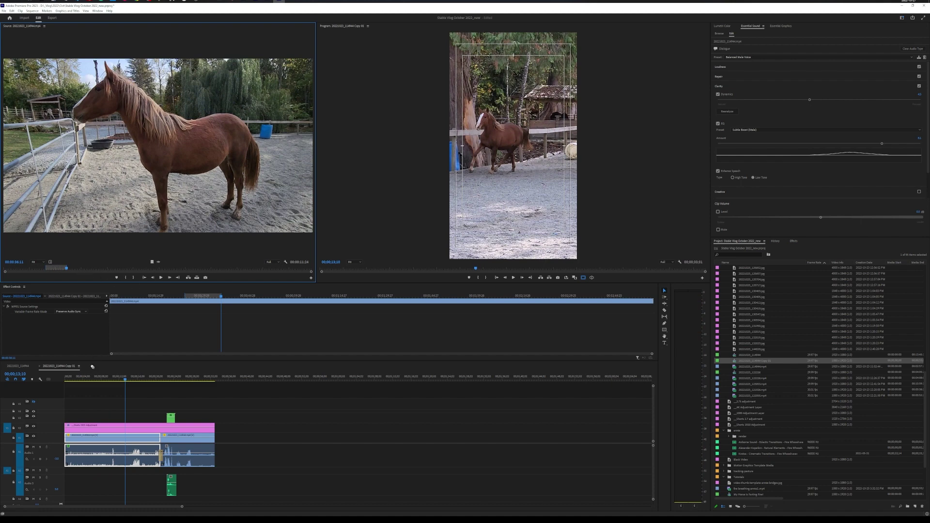
left_click_drag(92, 367, 74, 404)
Hide the finished video track, show the top track with the new clip, and return the playhead to the sequence start
left_click(91, 379)
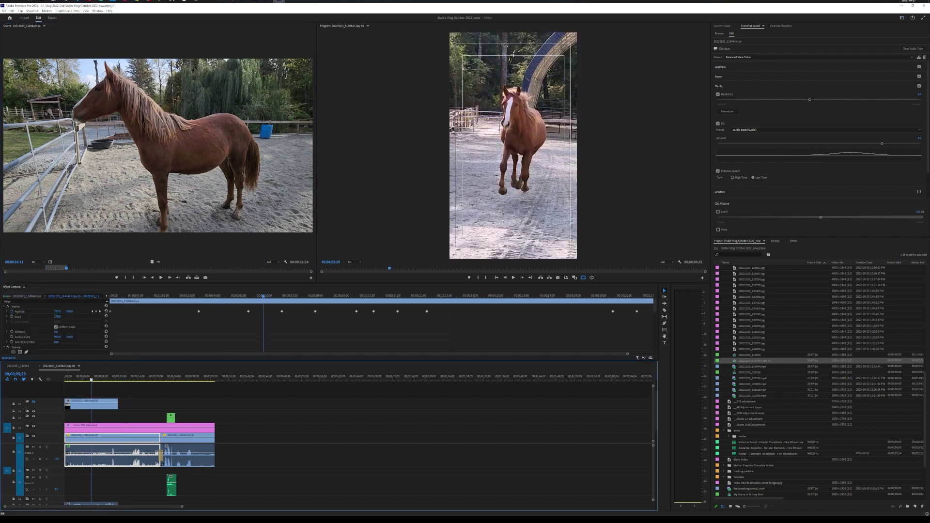
left_click(84, 379)
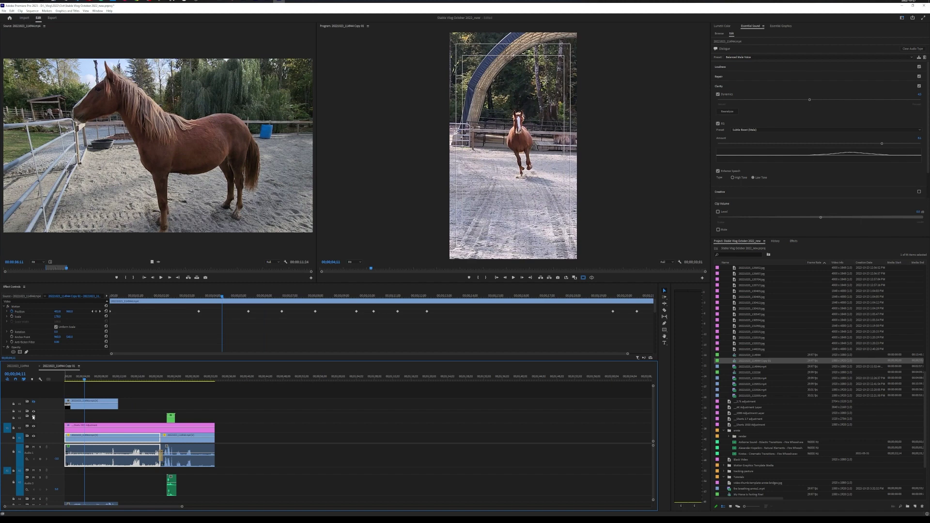
left_click(34, 435)
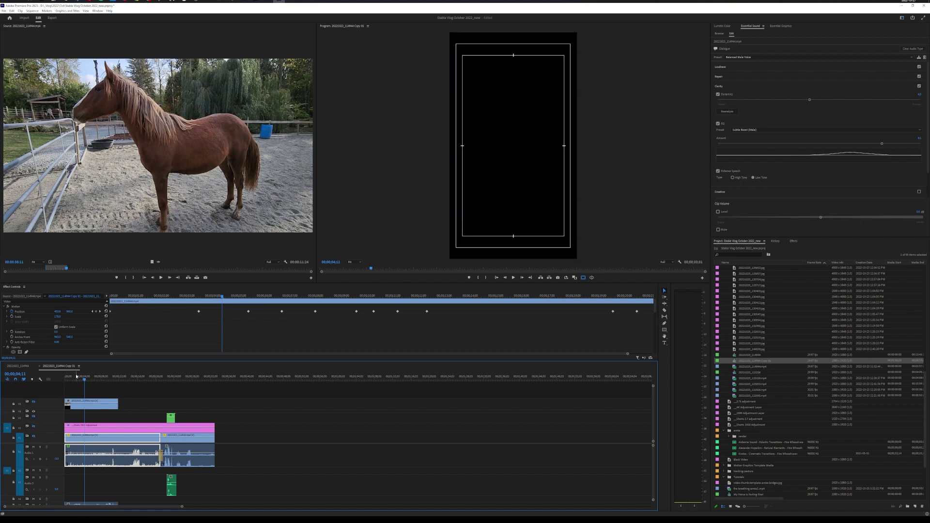
left_click_drag(77, 376, 74, 377)
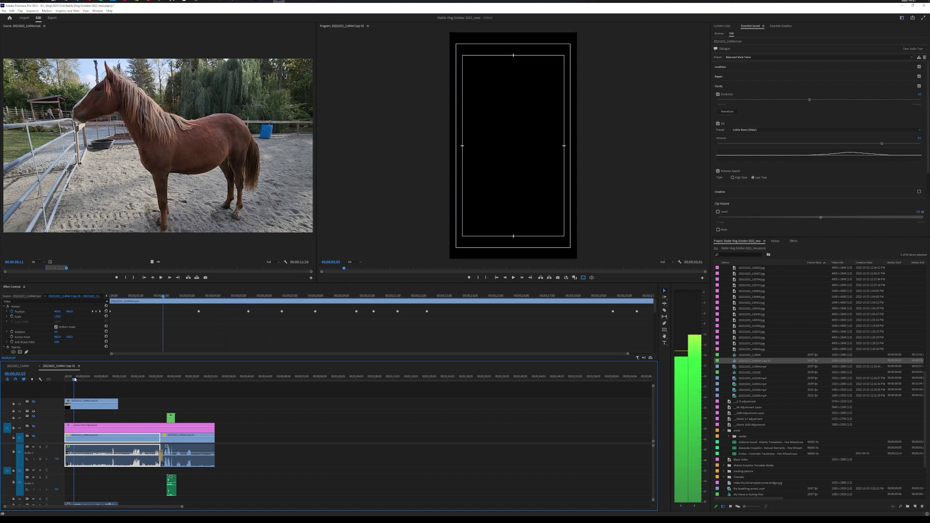
left_click(33, 401)
left_click(74, 379)
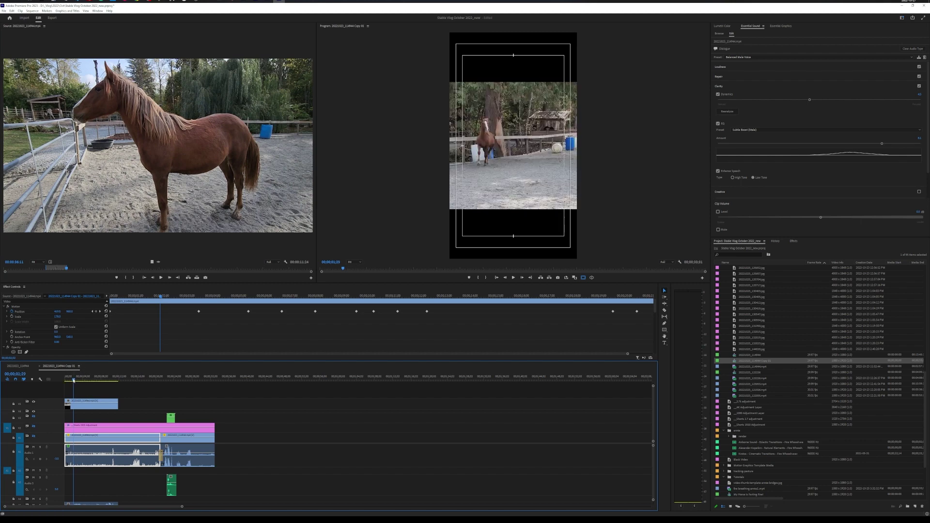
left_click_drag(74, 380, 65, 381)
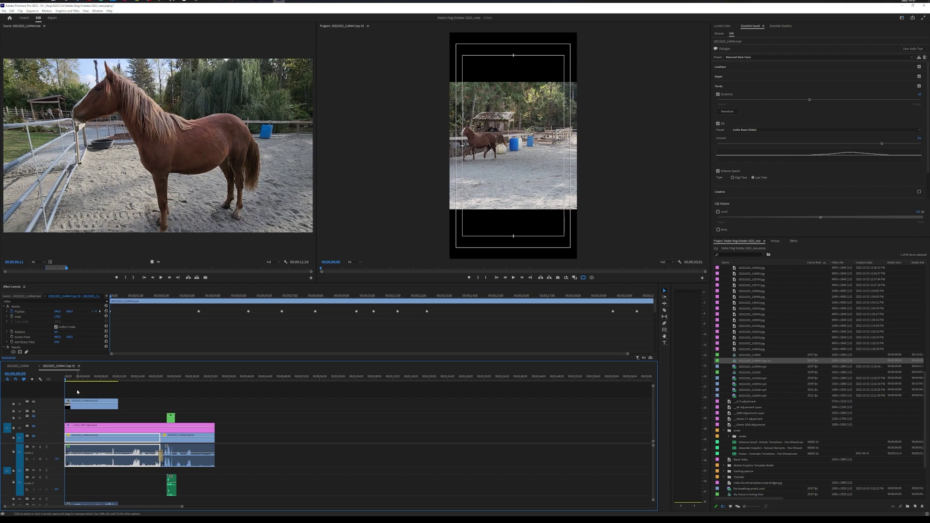
Mute the audio tracks of the new clip and the finished video, checking the result in playback
key("space")
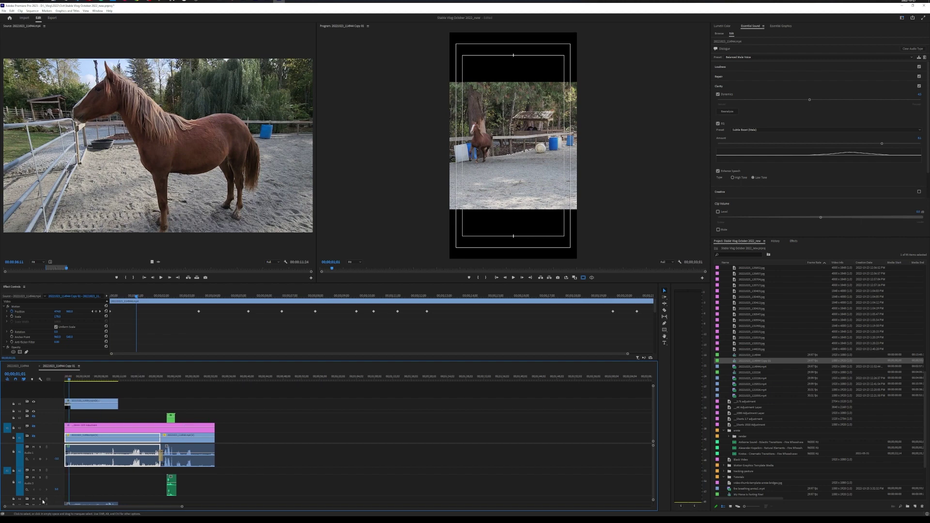
key("space")
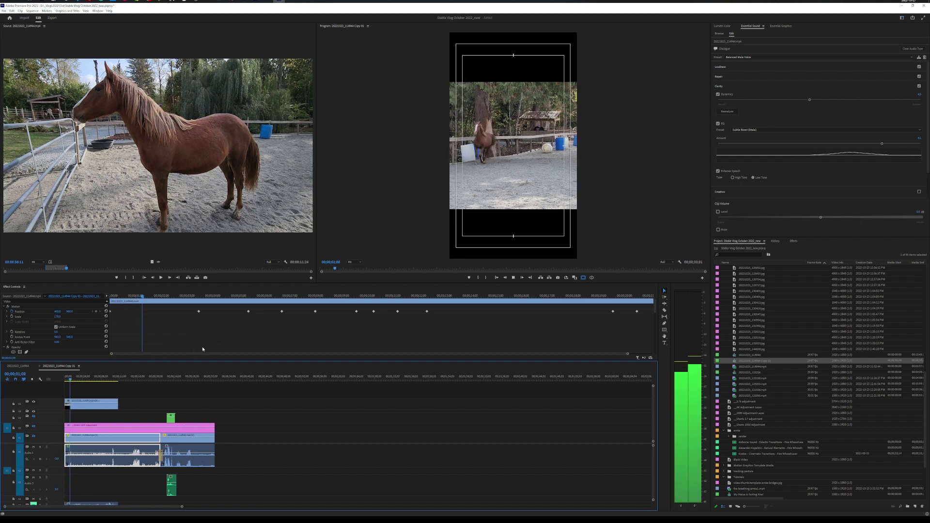
key("space")
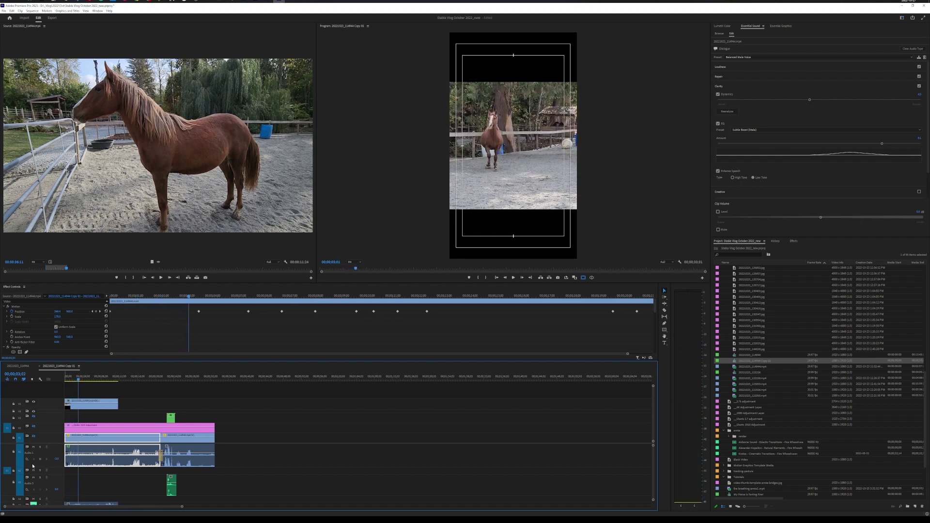
left_click(34, 447)
key("space")
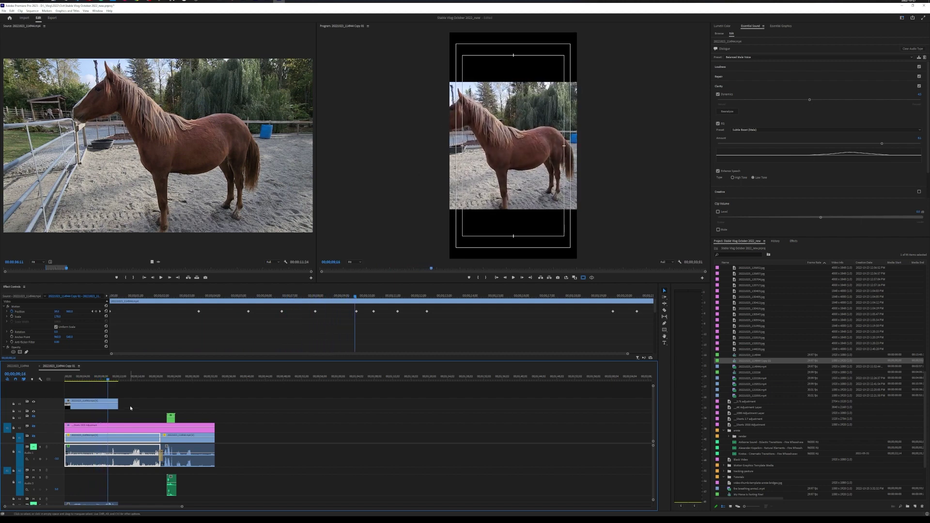
Extend the new top-track clip's end to about 17 seconds and set its scale to 178 to fill the vertical frame
left_click_drag(118, 399, 68, 379)
left_click(84, 408)
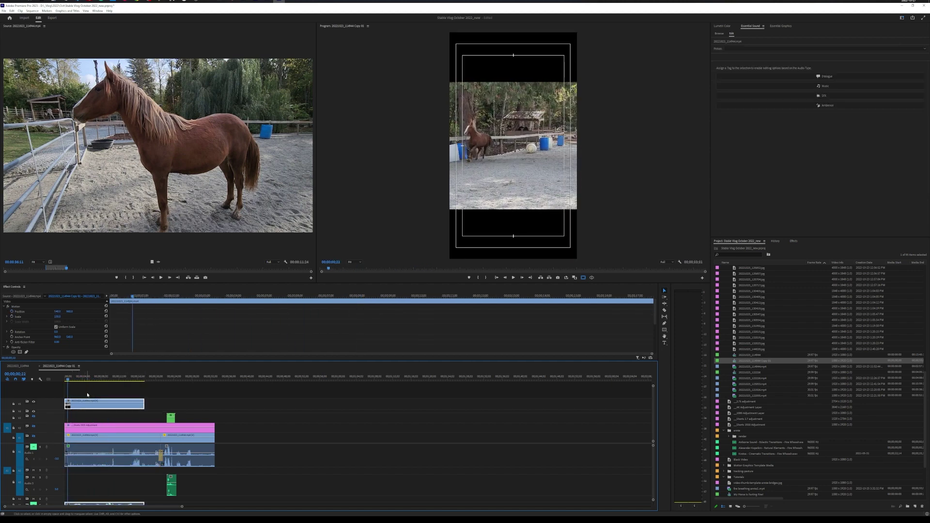
left_click(58, 316)
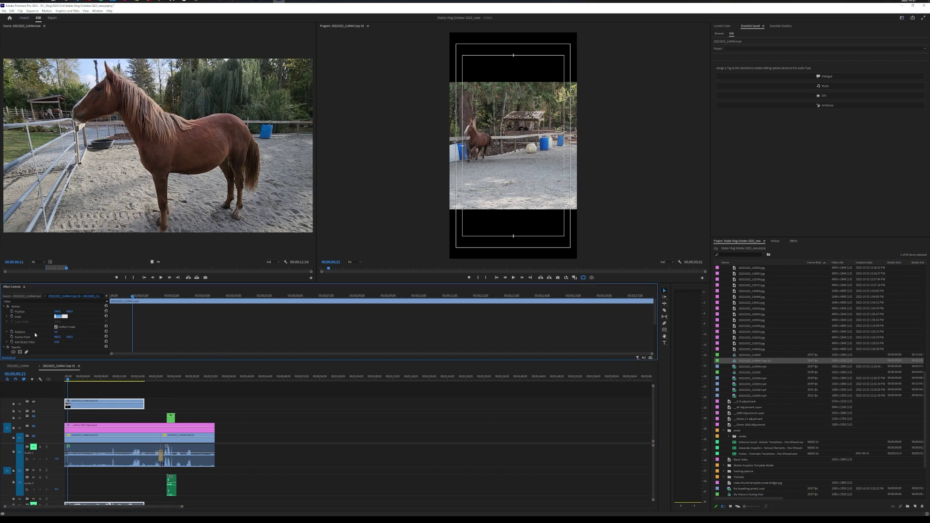
type("178")
key("Return")
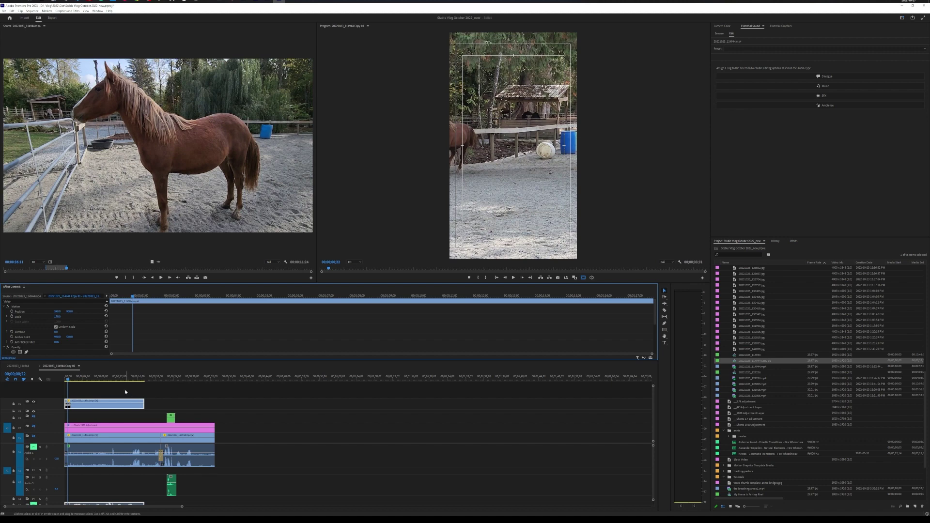
left_click_drag(68, 377, 62, 382)
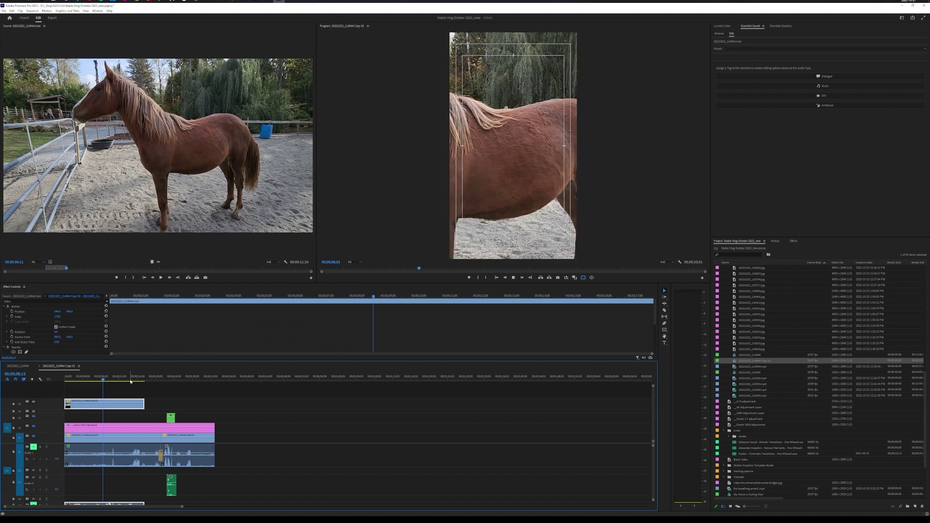
key("space")
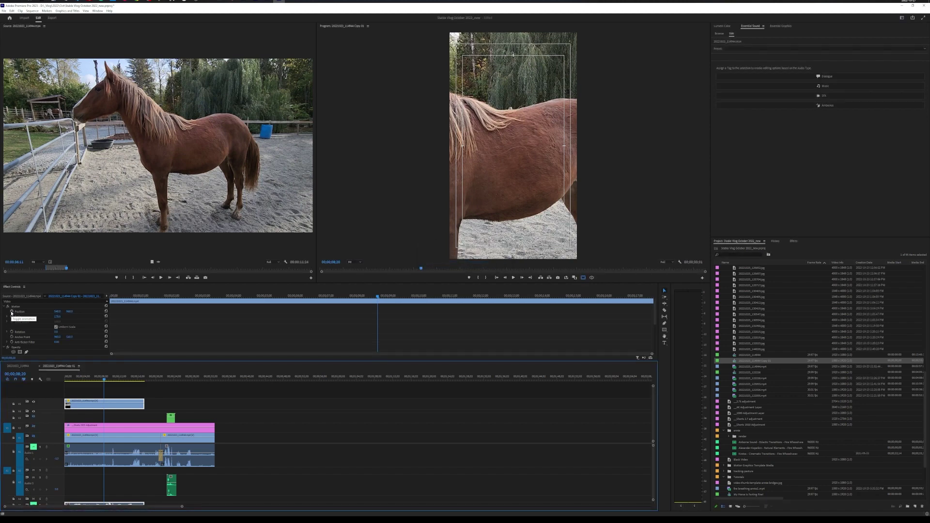
Turn on Position keyframing for the top-track clip and reframe it horizontally on the horse at about 8:20 and 6:14
left_click(12, 313)
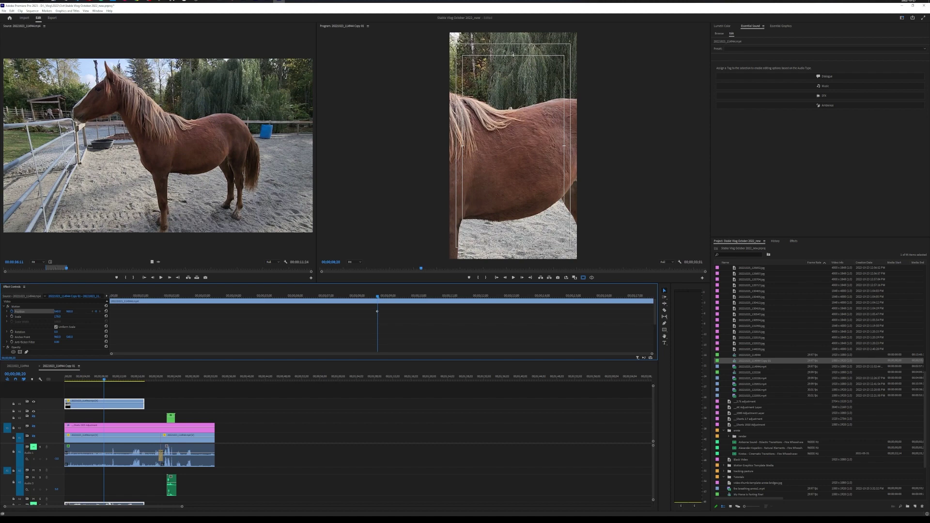
mouse_move(57, 311)
left_mouse_down()
mouse_move(136, 311)
mouse_move(63, 312)
left_mouse_up()
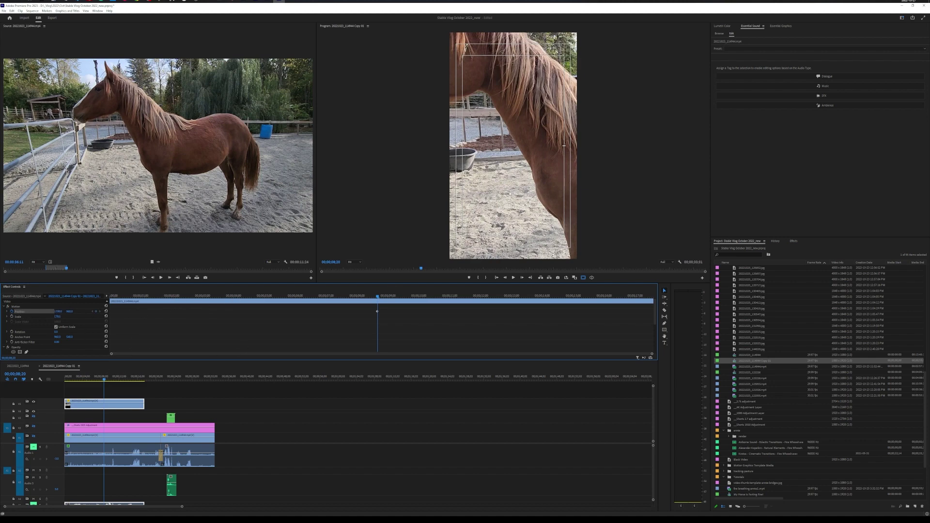
left_click(100, 380)
left_click_drag(99, 380, 94, 379)
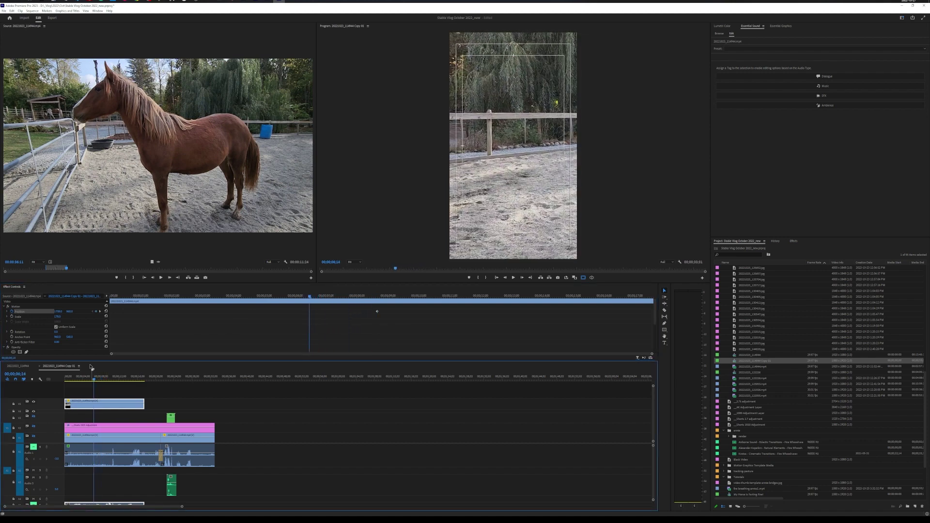
left_click(61, 312)
left_click_drag(57, 311, 37, 312)
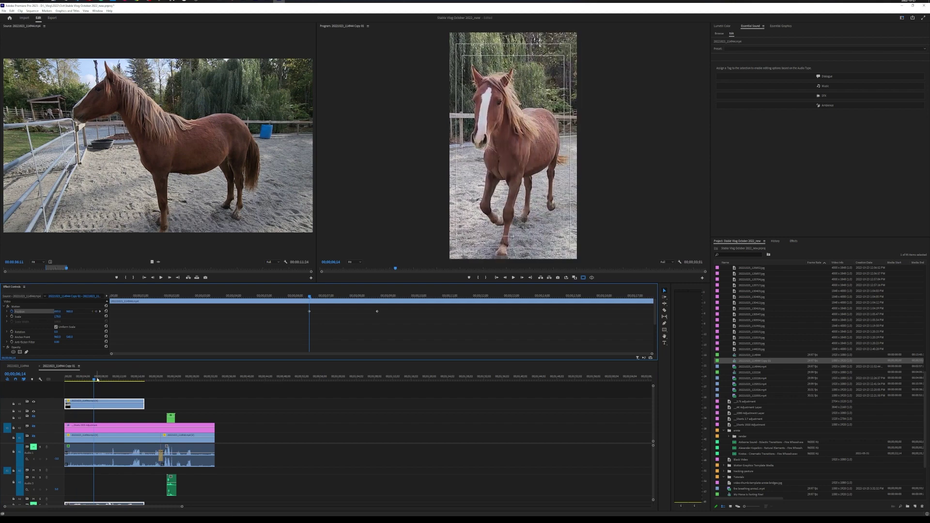
Add horizontal Position keyframes centring the horse at about 4.5 seconds, 2:23 and the clip's start
left_click_drag(301, 297, 249, 301)
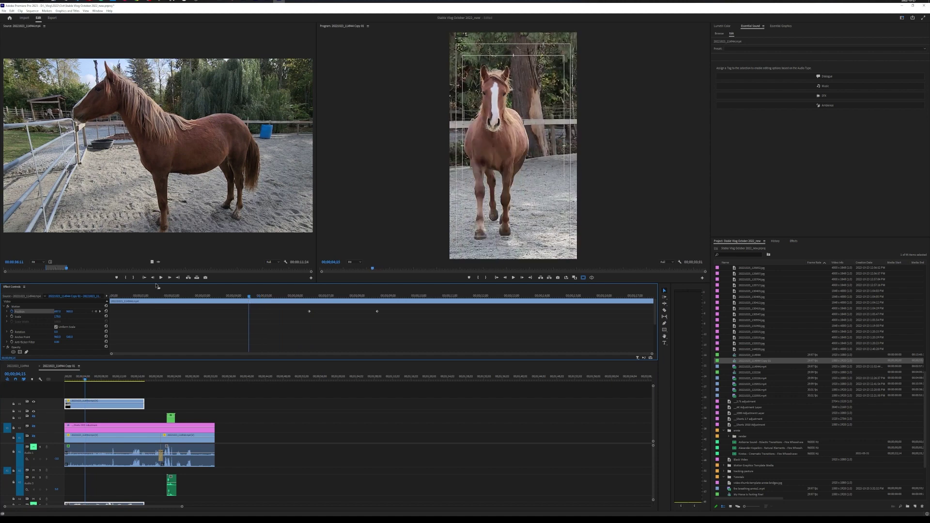
left_click_drag(56, 315, 131, 315)
left_click_drag(242, 301, 196, 294)
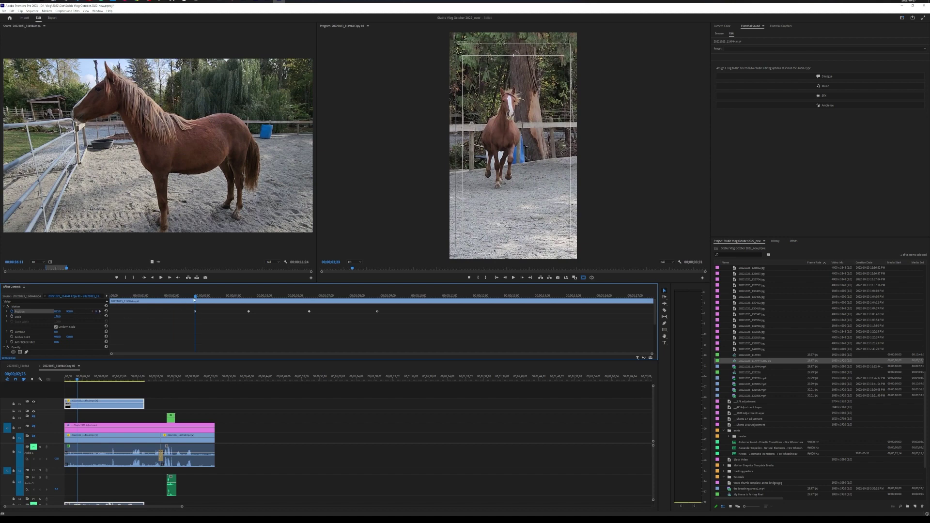
left_click_drag(194, 299, 108, 301)
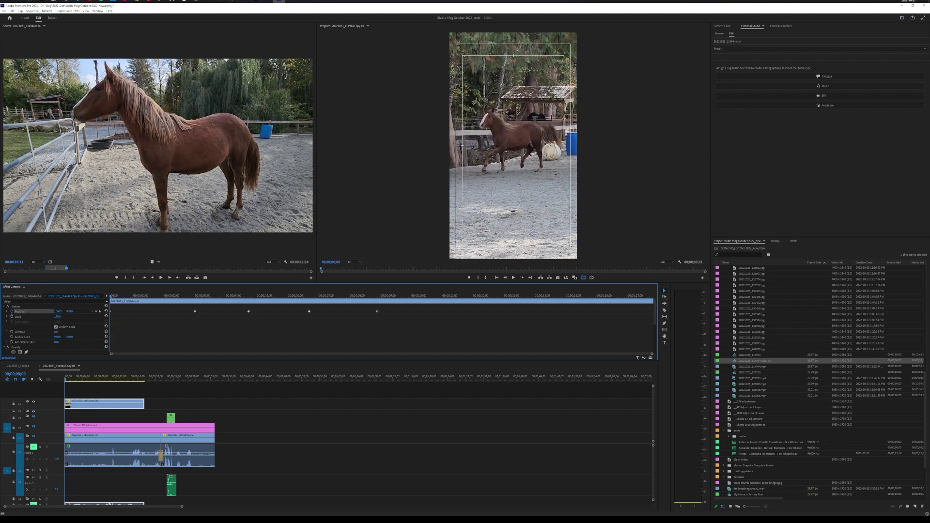
Add Position keyframes at 8:27 and about 9:23 that keep the horse's head at the fence in frame
left_click_drag(114, 296, 386, 296)
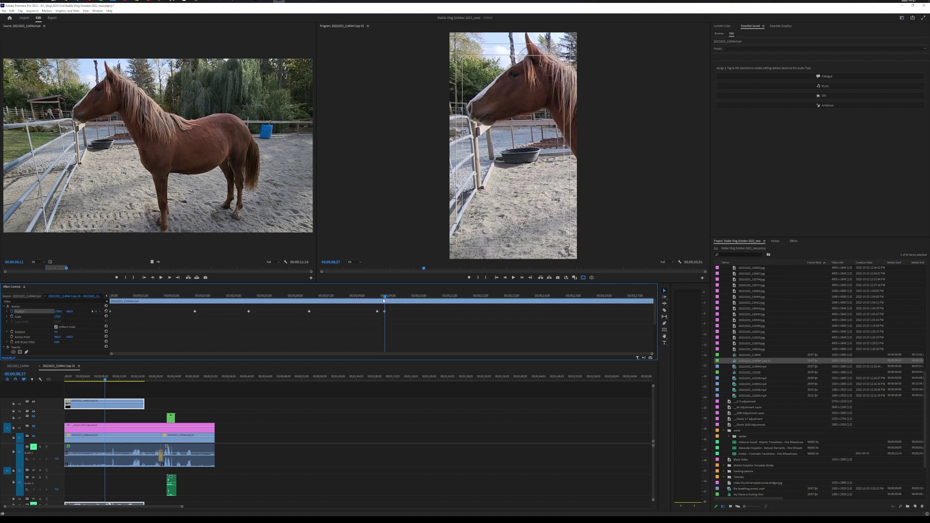
left_click_drag(384, 301, 412, 296)
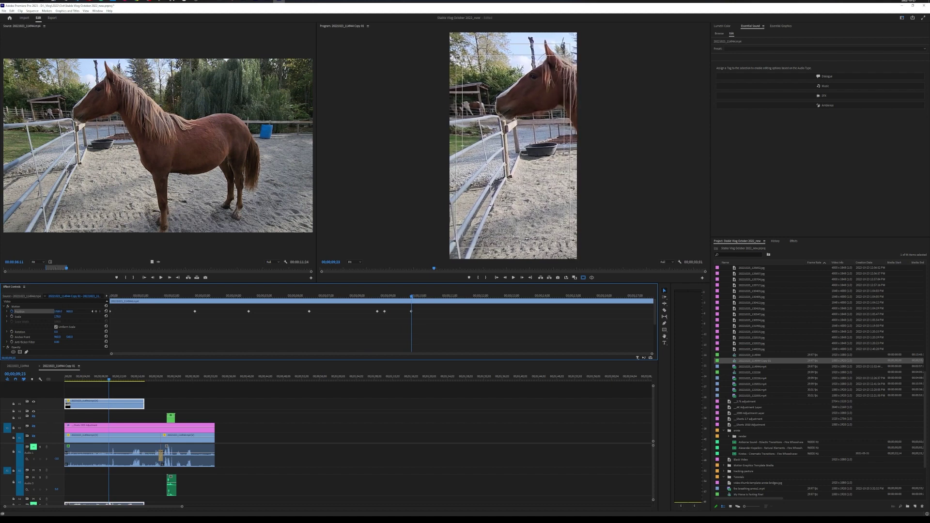
left_click_drag(58, 312, 59, 311)
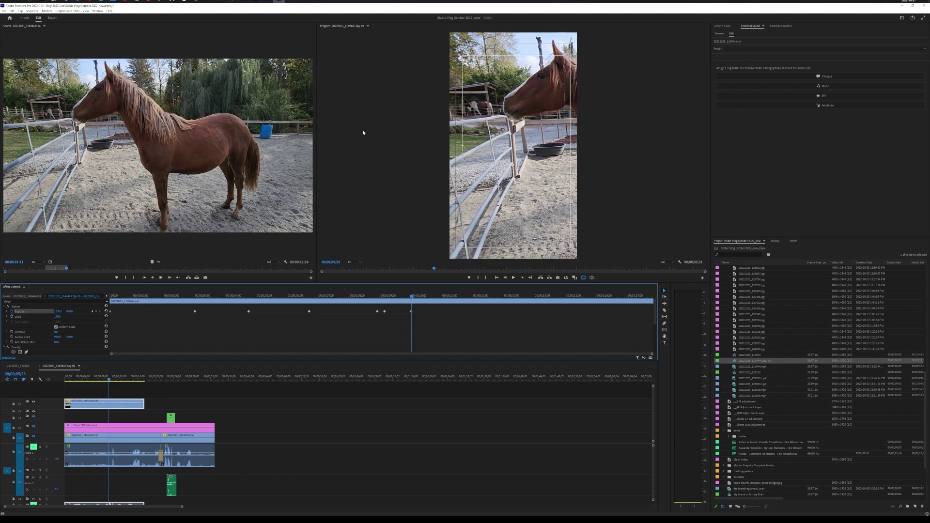
Continue the horizontal Position keyframes on the horse at about 11:19, 13.5 seconds and 16:03
left_click_drag(109, 381, 118, 381)
left_click_drag(58, 312, 62, 313)
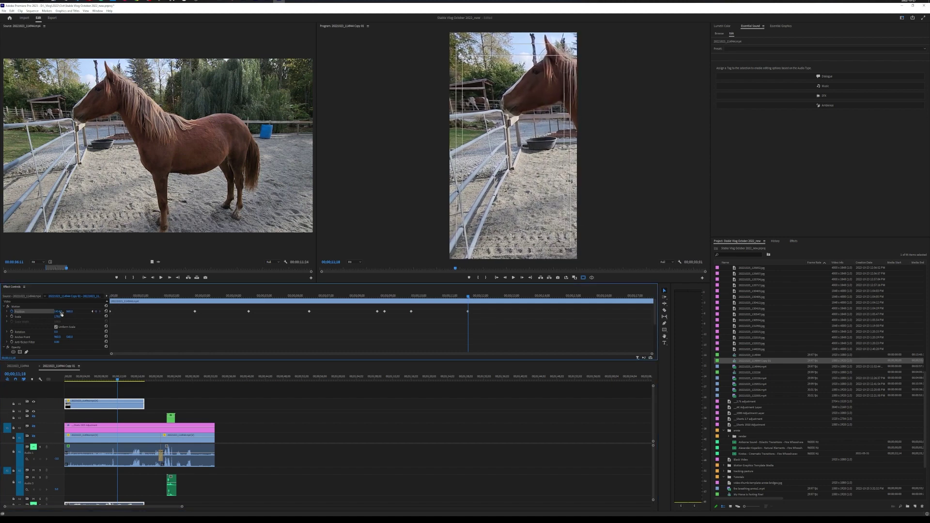
left_click_drag(118, 381, 126, 381)
left_click_drag(62, 312, 62, 311)
left_click_drag(126, 382, 138, 380)
left_click_drag(57, 311, 57, 312)
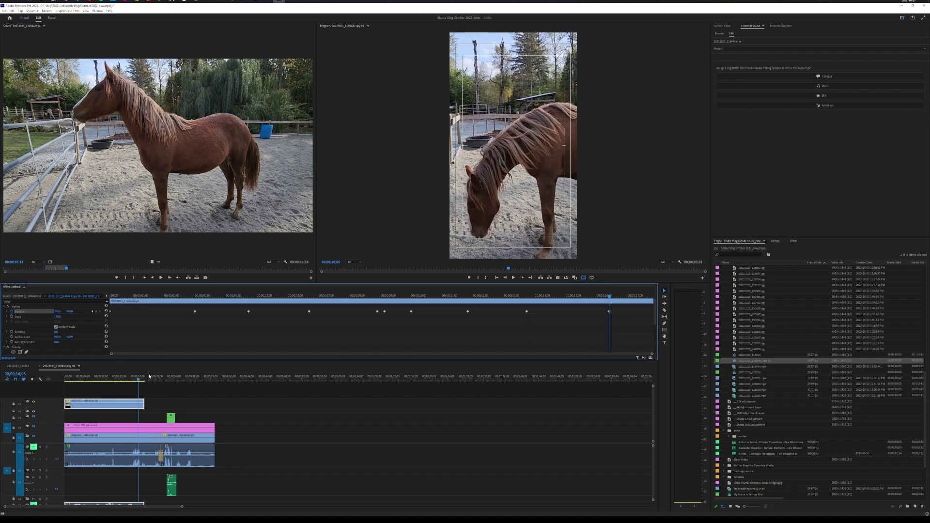
Extend the top-track clip's end to about 30 seconds and add horizontal Position keyframes at about 19.5 seconds and 17:23
left_click_drag(144, 404, 204, 404)
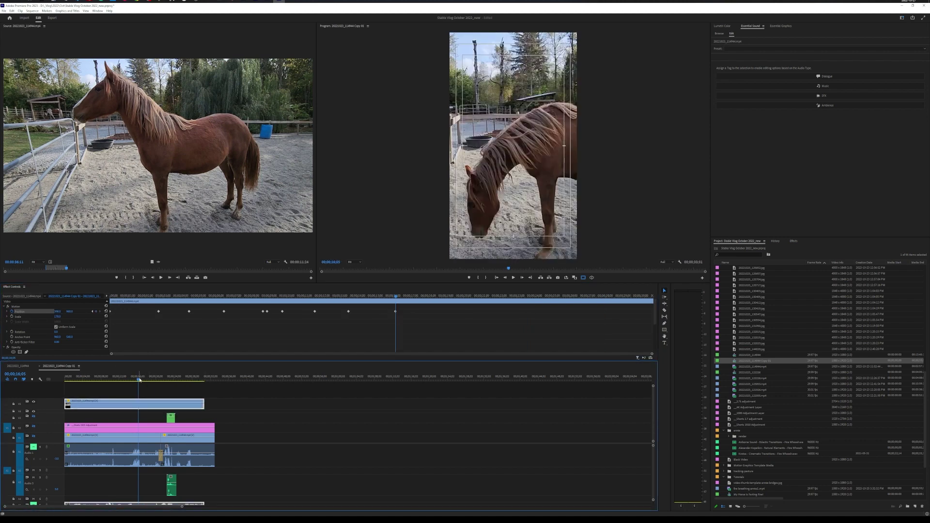
key("space")
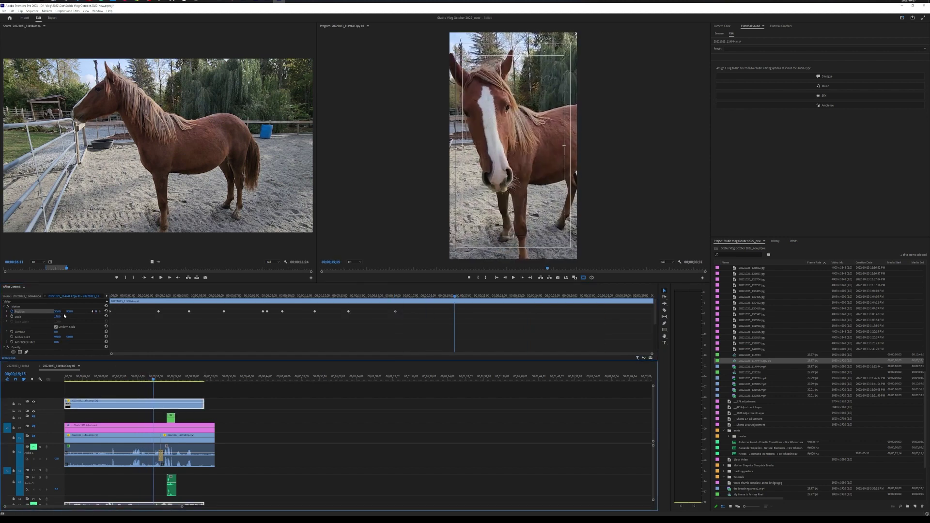
left_click_drag(57, 312, 49, 311)
left_click_drag(457, 296, 426, 303)
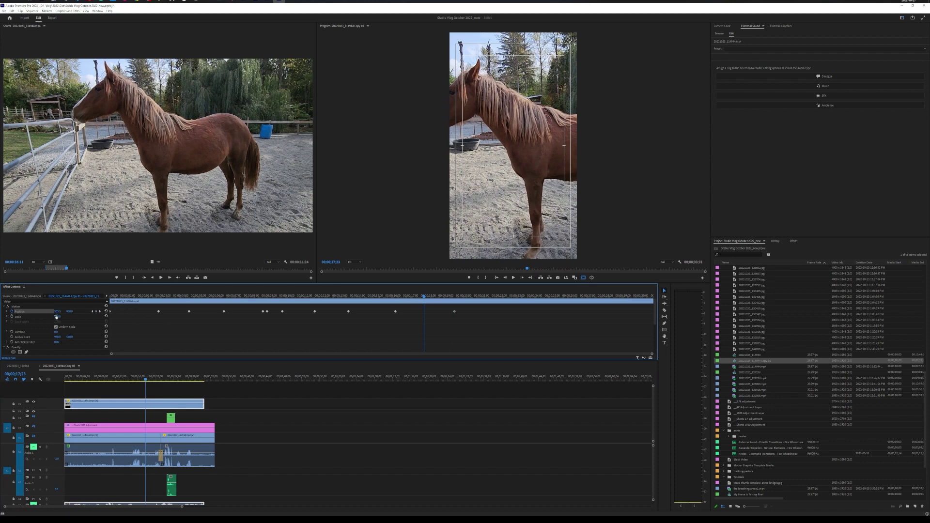
left_click_drag(542, 112, 591, 113)
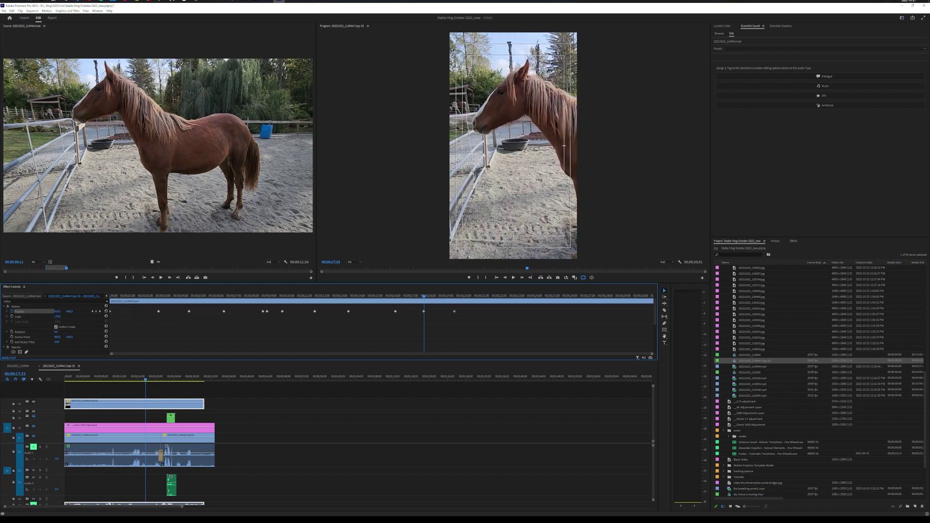
Review the animated reframing by scrubbing and playing the clip between about 9 and 21 seconds
left_click(390, 301)
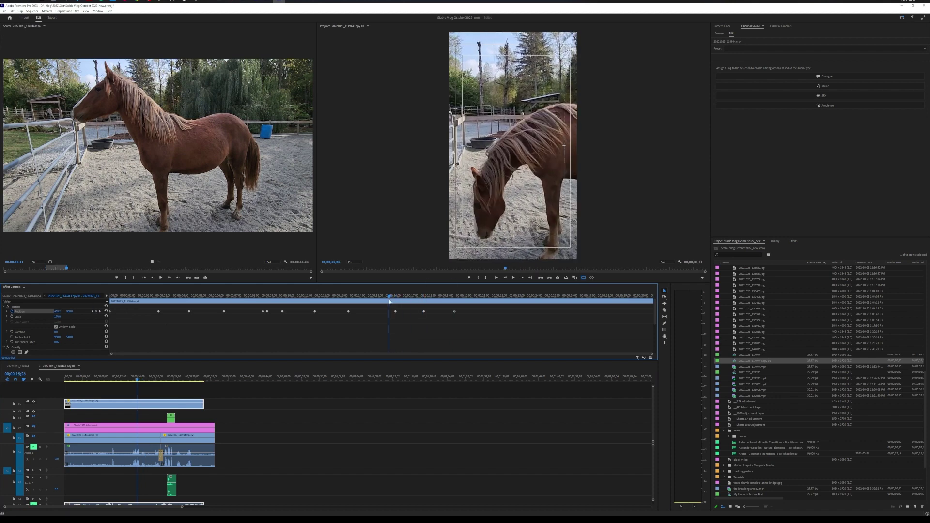
left_click_drag(389, 301, 481, 301)
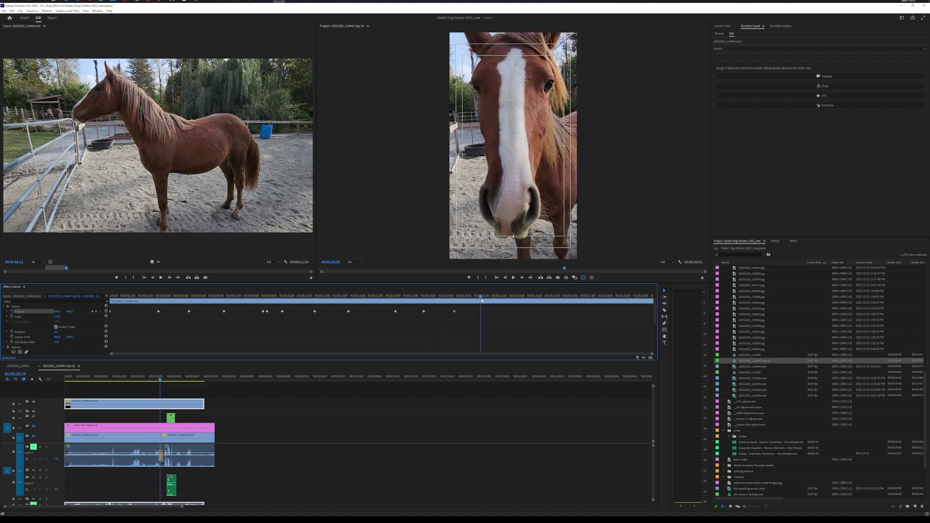
key("space")
left_click(331, 296)
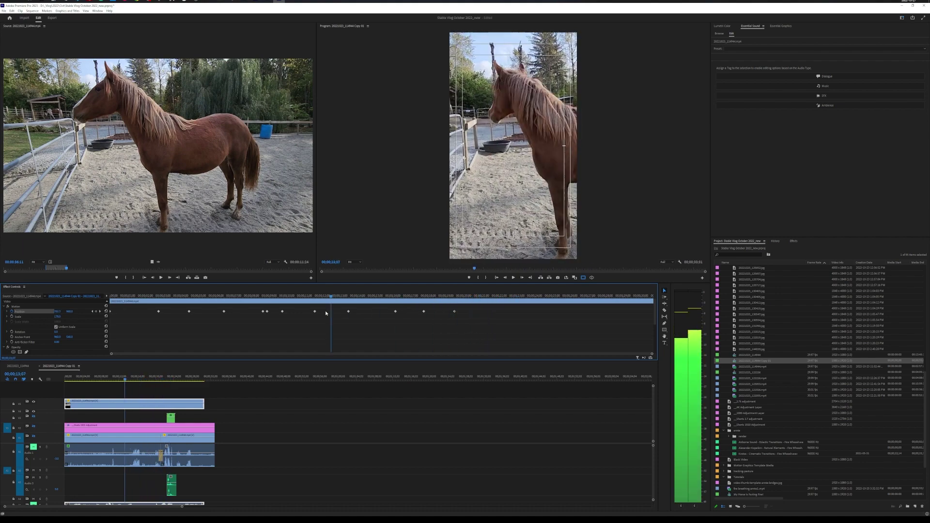
left_click_drag(326, 296, 276, 328)
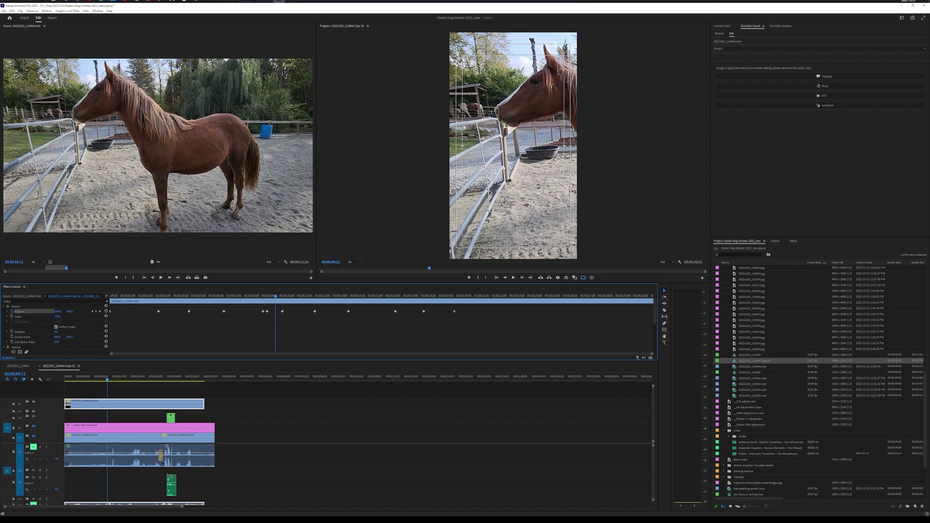
Hide the top practice track and show the finished horse video with its adjustment layer track again
left_click(33, 402)
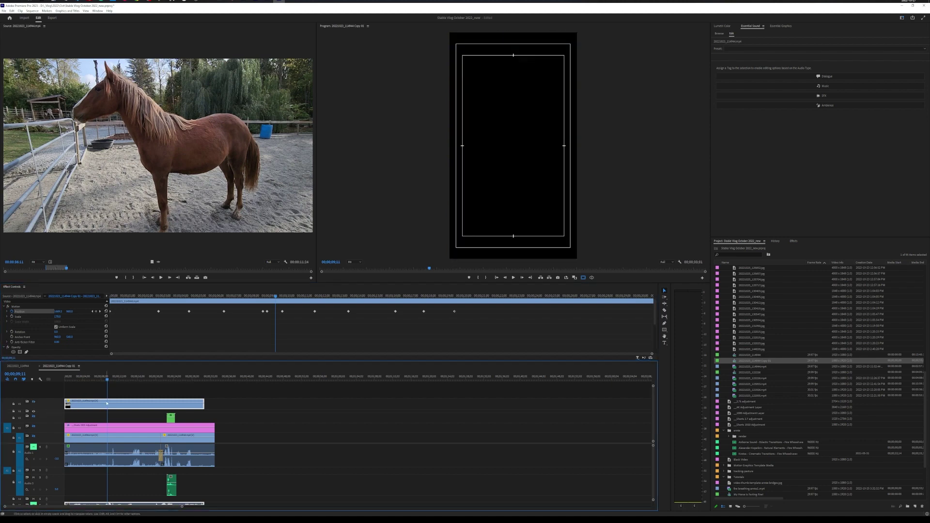
left_click(120, 441)
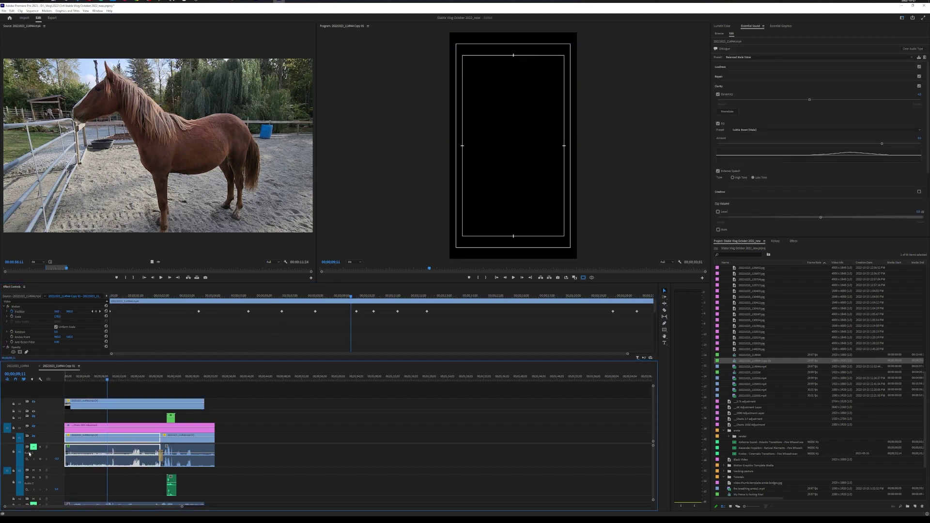
left_click(33, 426)
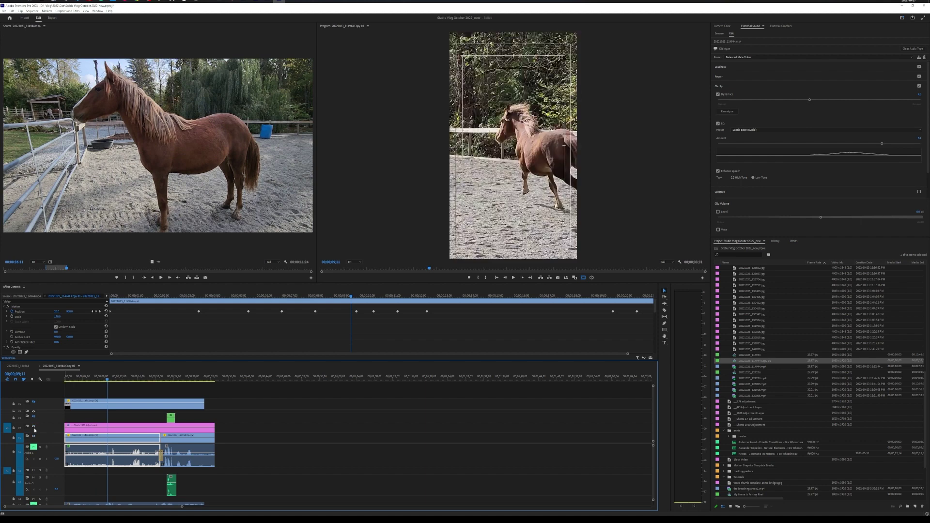
Select the adjustment layer, show its Lumetri Color settings and toggle Basic Correction off and on to compare the grade
left_click(70, 427)
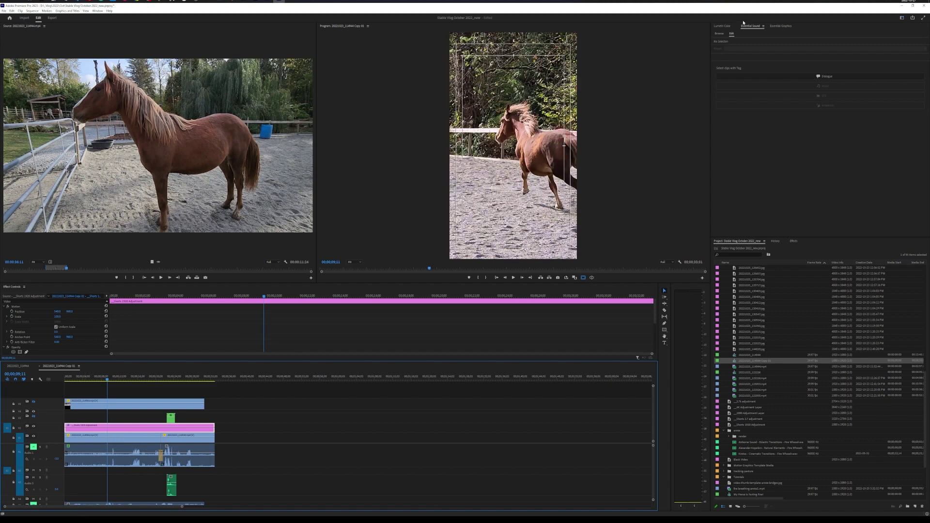
left_click(726, 25)
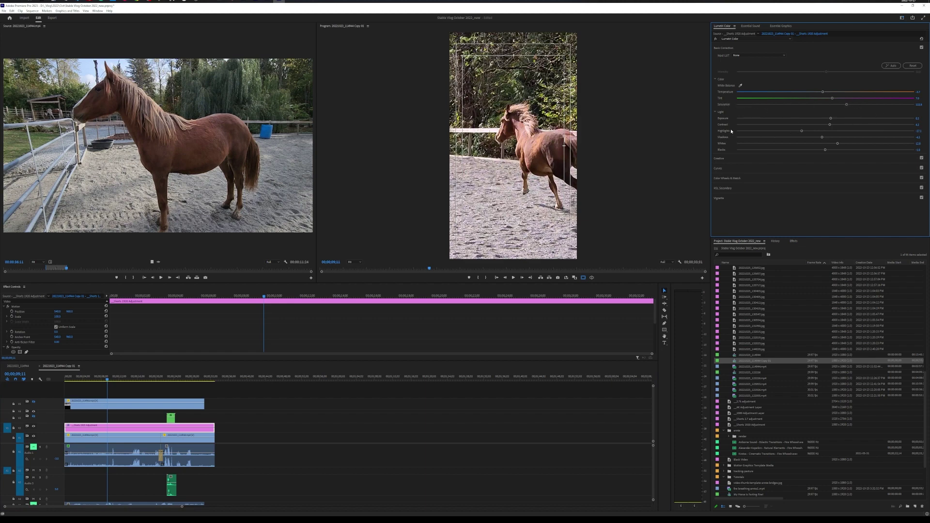
left_click(922, 47)
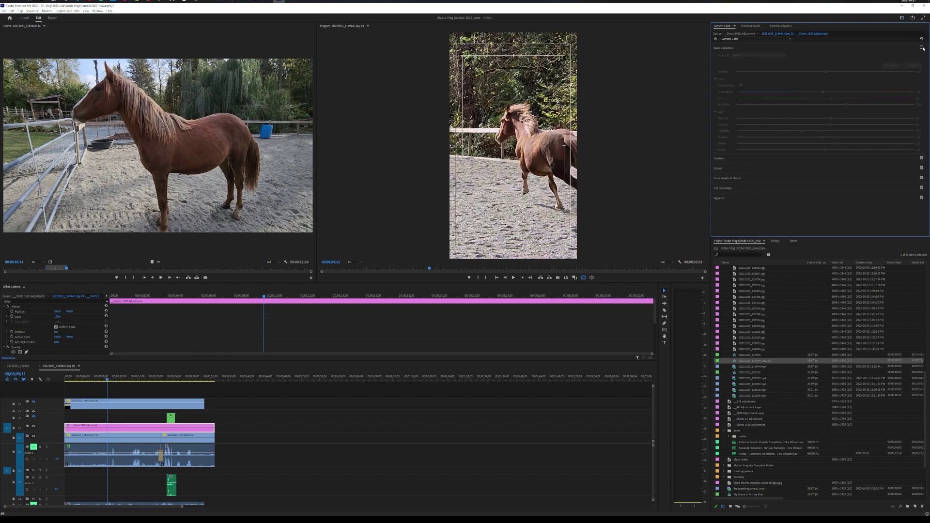
left_click(922, 48)
left_click(922, 47)
left_click(922, 47)
left_click(922, 47)
left_click(922, 47)
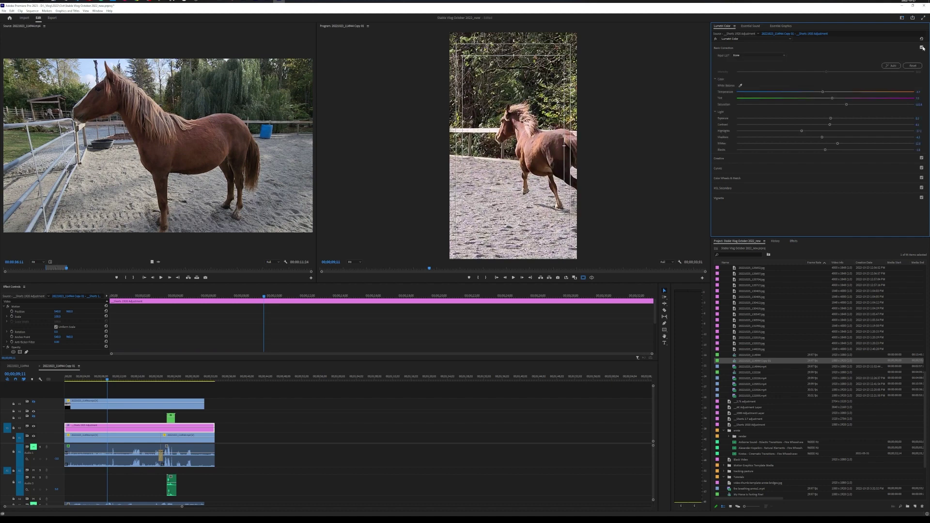
left_click(923, 48)
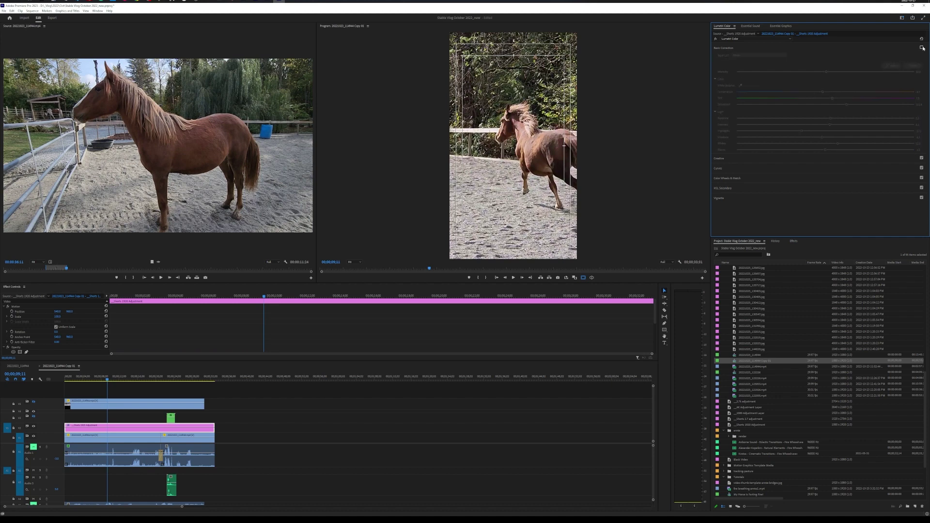
left_click(922, 47)
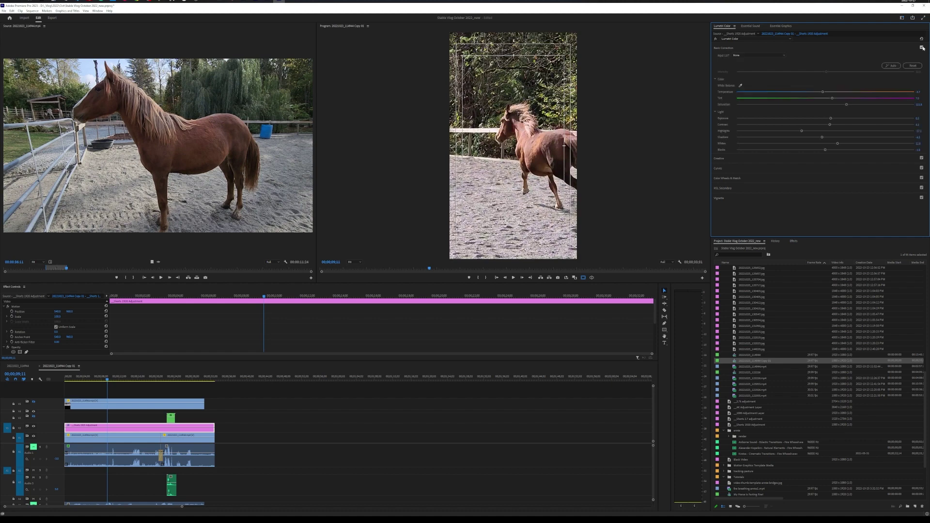
Compare the frame at 17:27 with the adjustment layer's Basic Correction off and on
left_click_drag(116, 378, 147, 379)
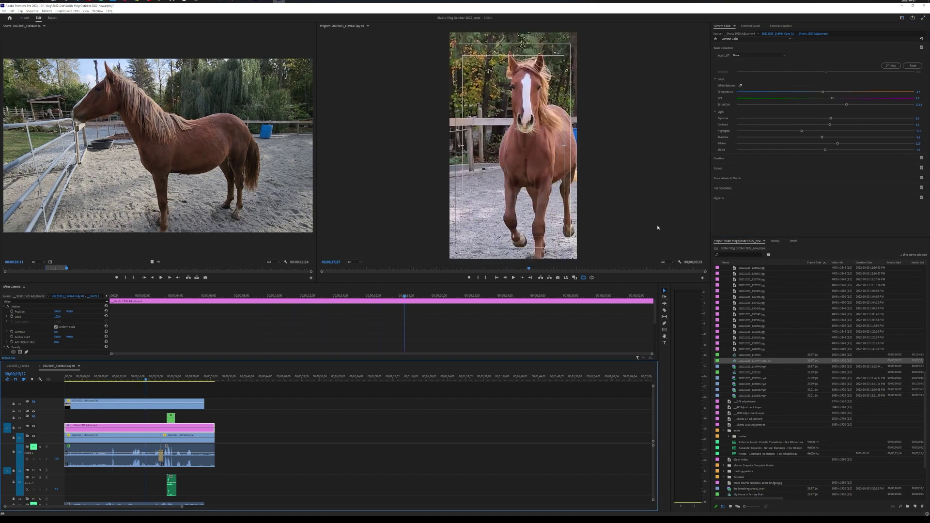
left_click(920, 48)
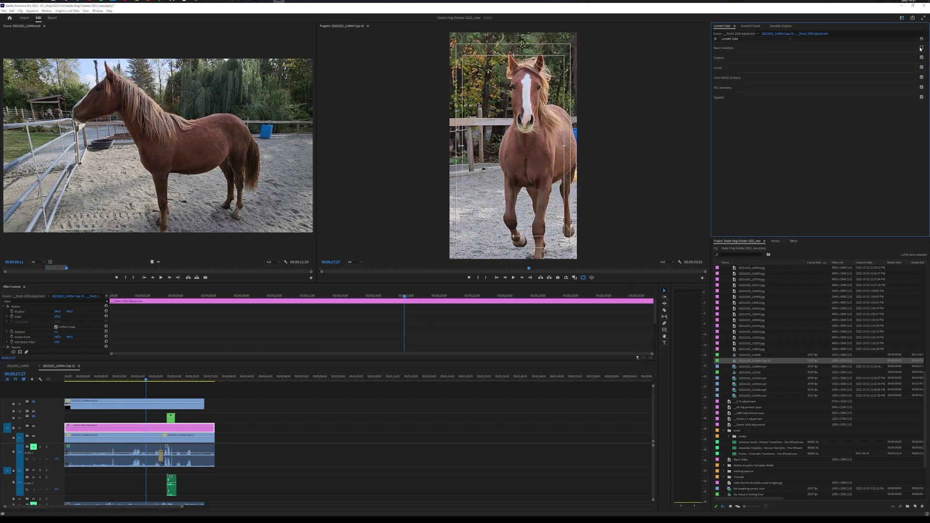
left_click(921, 47)
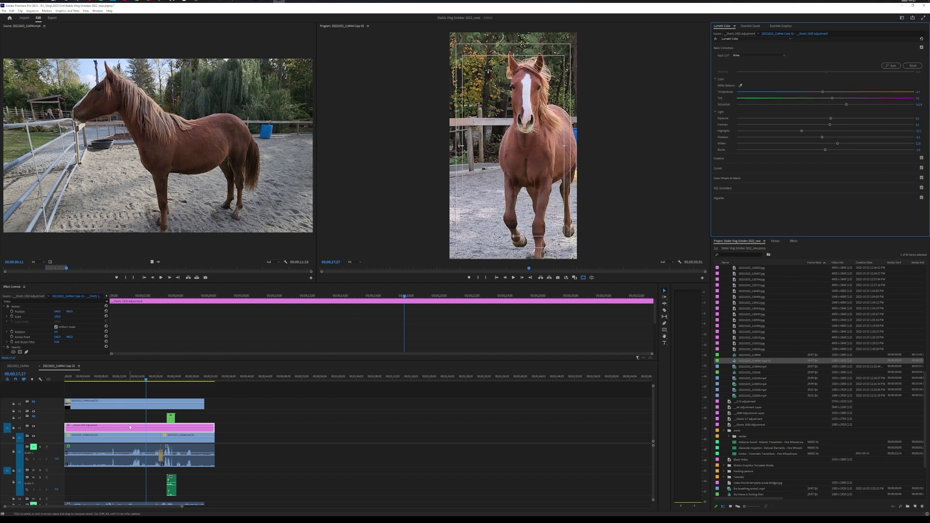
Examine the fire effect at about 23 seconds and open its nested sequence
left_click_drag(146, 381, 181, 381)
left_click_drag(176, 381, 168, 383)
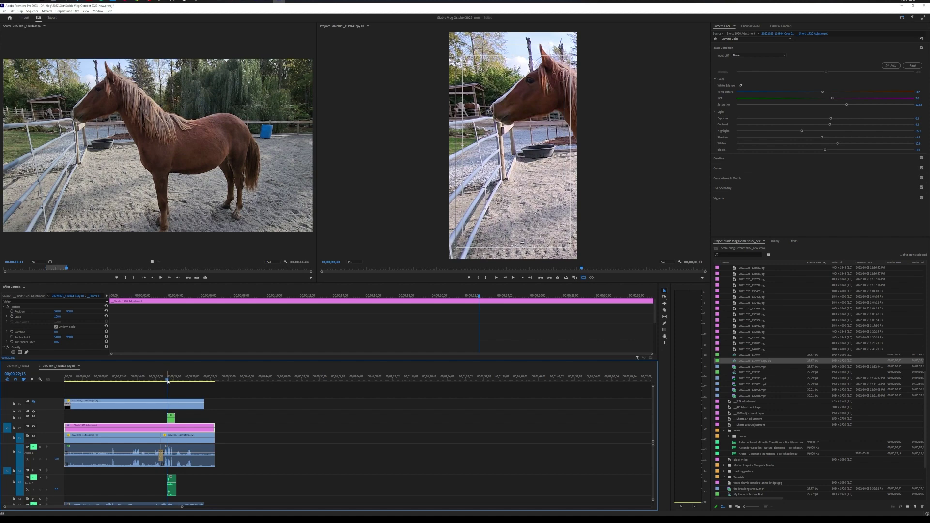
left_click_drag(167, 382, 172, 380)
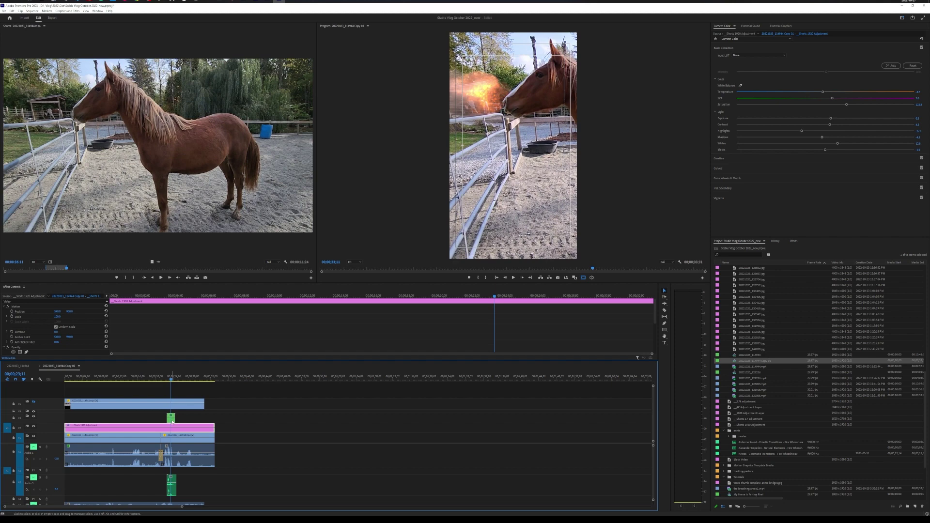
double_click(172, 421)
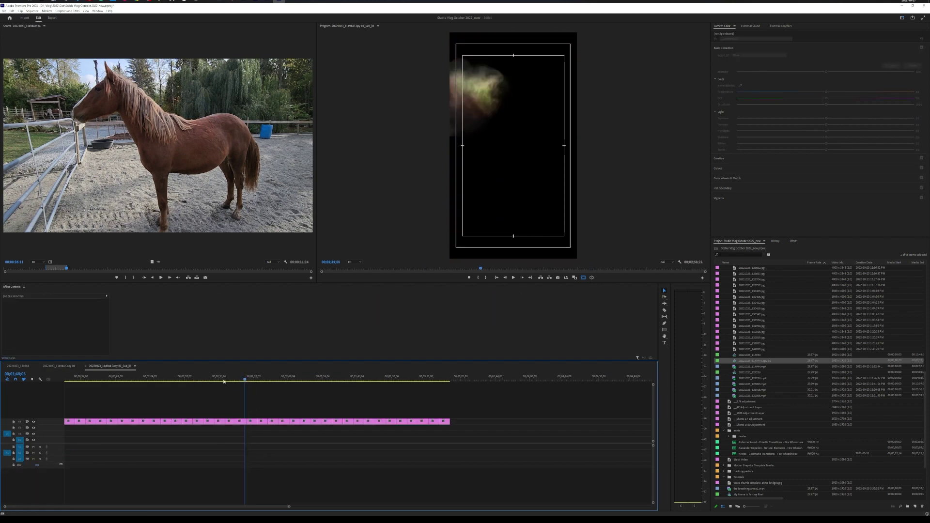
Examine several frames of the fire image sequence in the nested sequence, then close that sequence
left_click(397, 378)
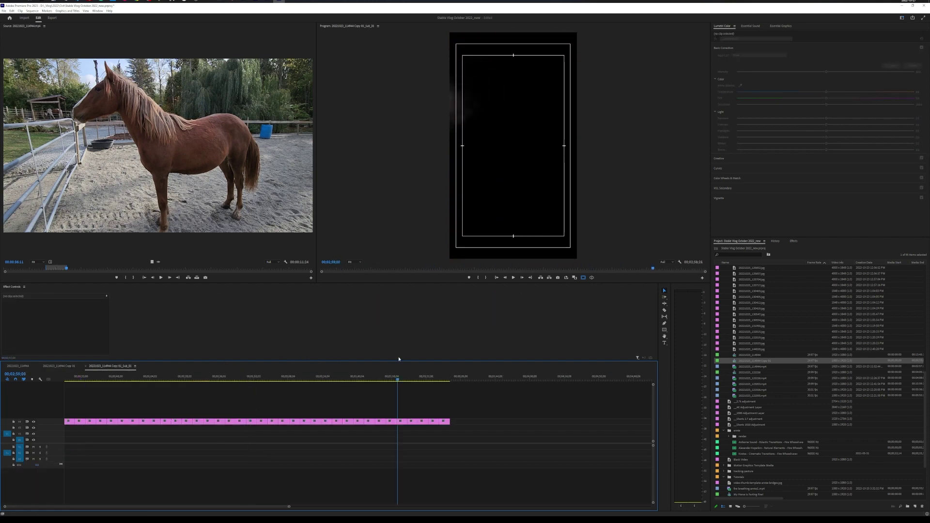
left_click(98, 378)
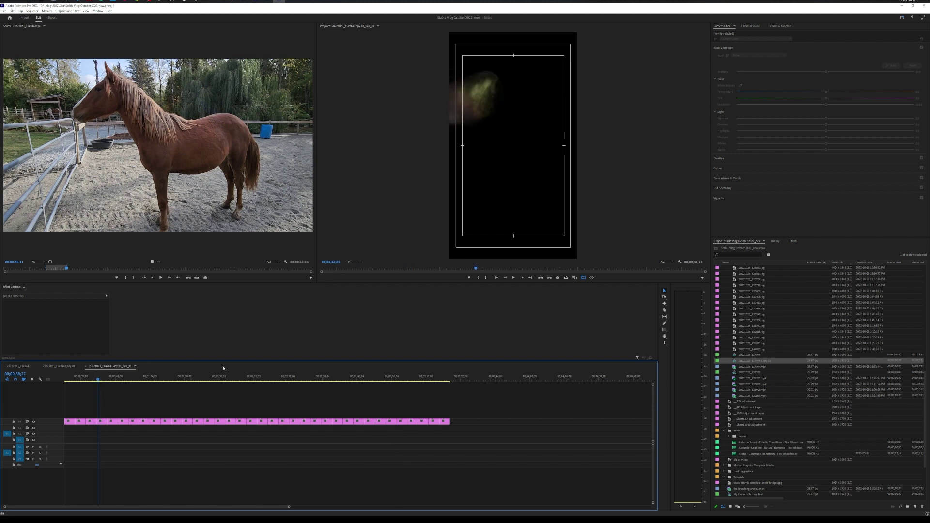
left_click_drag(264, 378, 258, 377)
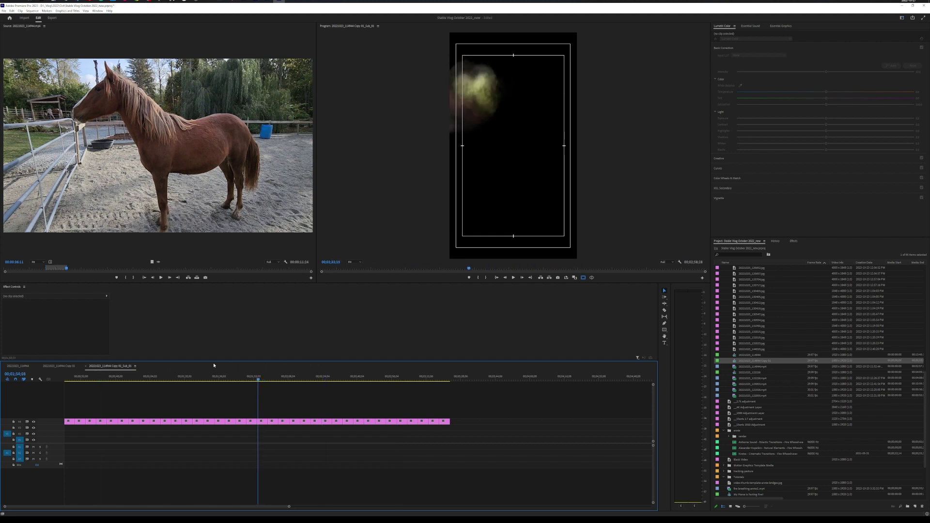
left_click(211, 377)
left_click(198, 378)
left_click(103, 379)
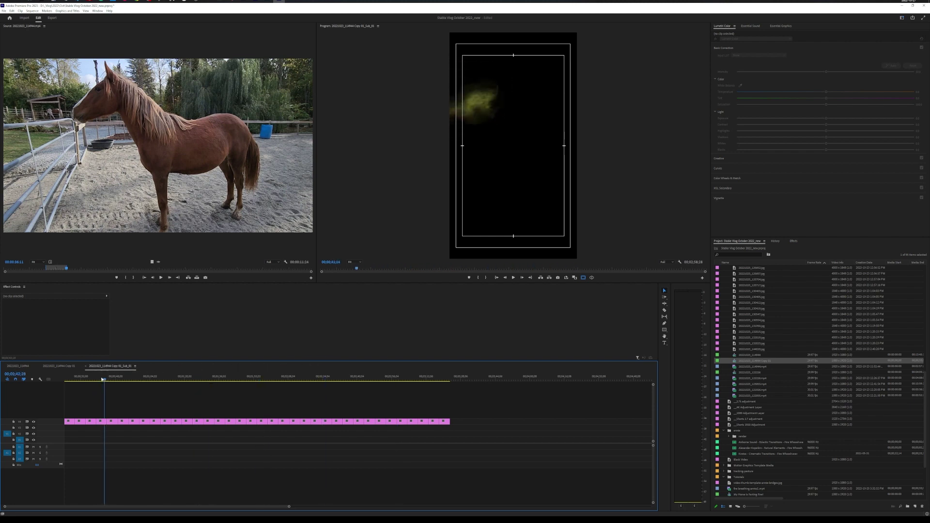
left_click_drag(103, 379, 140, 378)
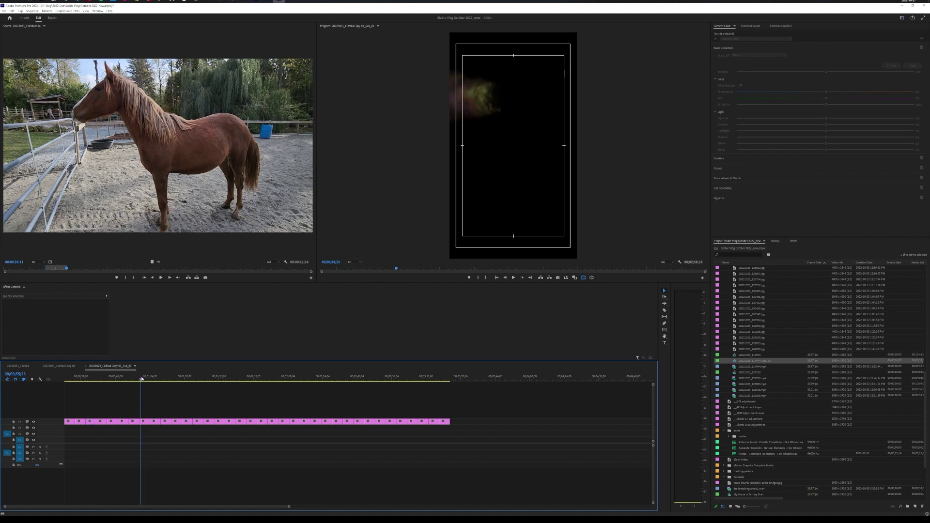
left_click(86, 366)
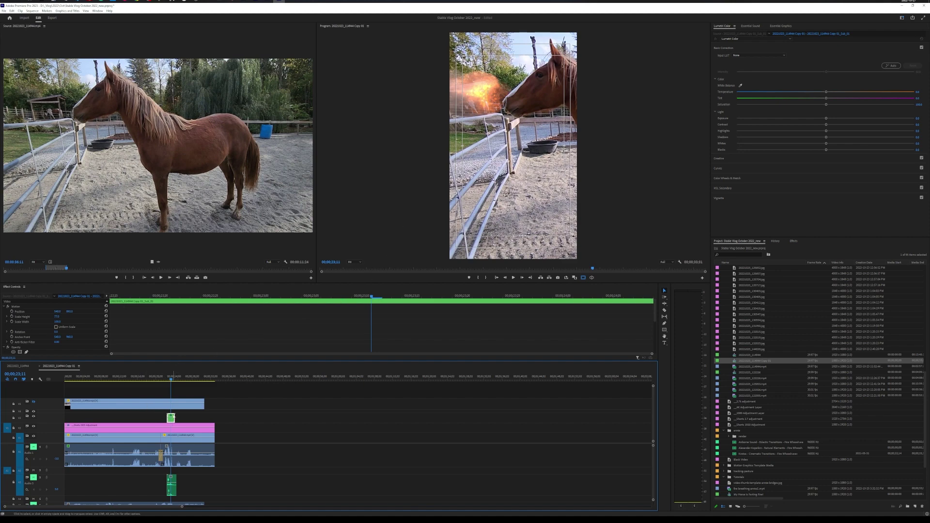
Delete the practice clip on the top video track and duplicate the nested fire clip onto that track
left_click(187, 407)
key("Delete")
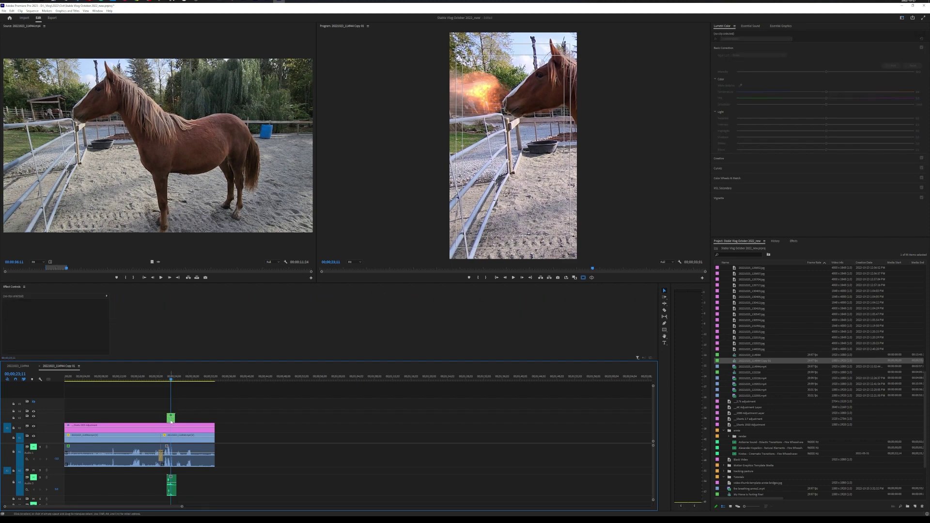
left_click(171, 419)
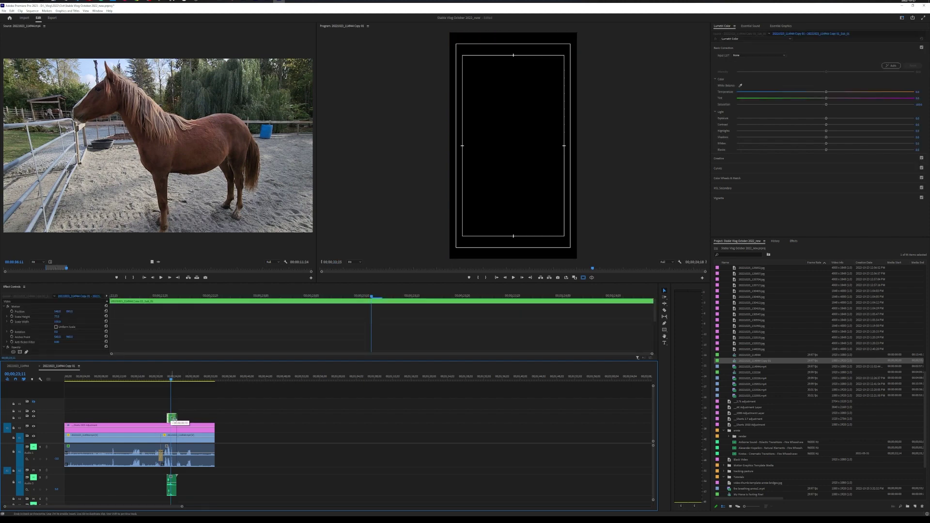
left_click_drag(171, 420, 172, 406)
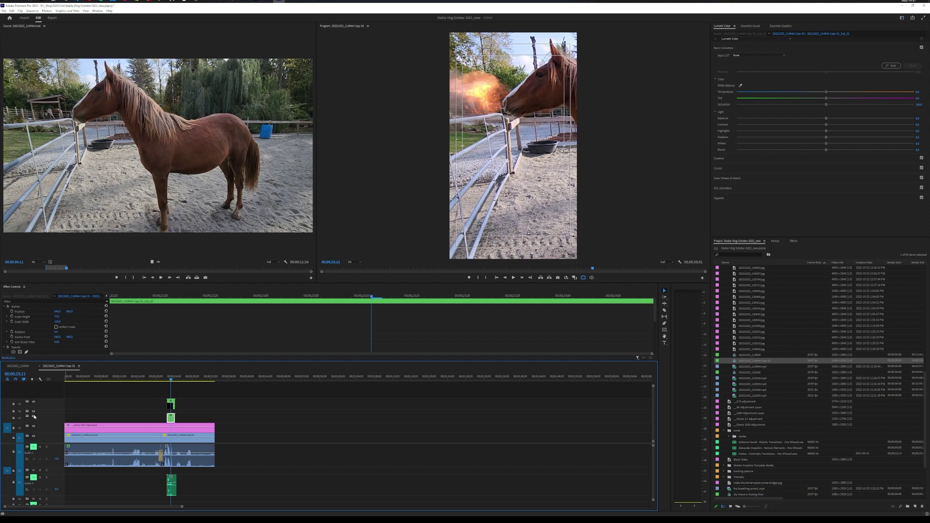
Delete the keyframed opacity mask from the duplicated fire clip on the top track
left_click(171, 404)
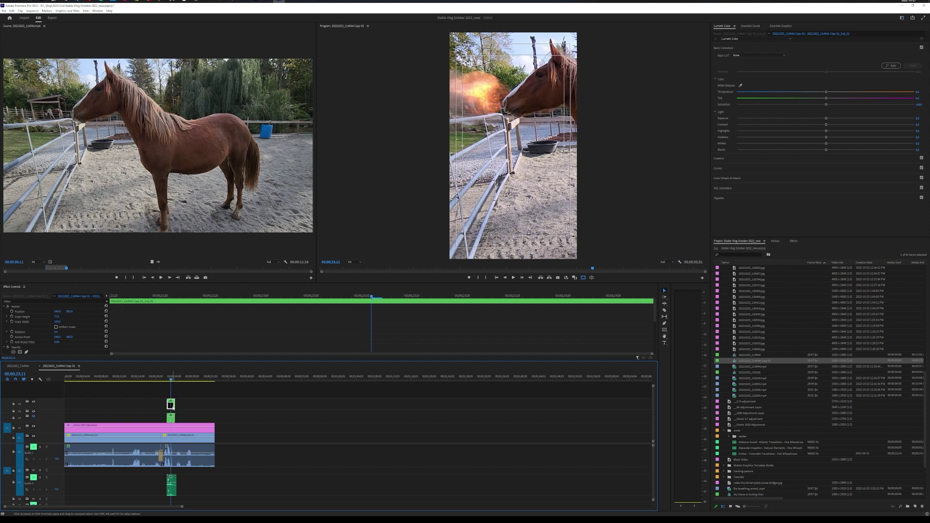
scroll(10, 335, "down", 2)
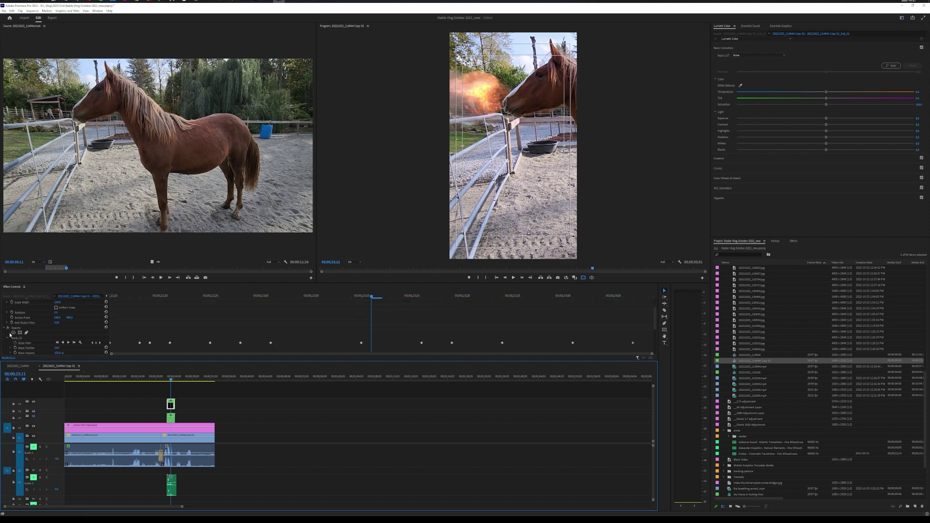
left_click(21, 338)
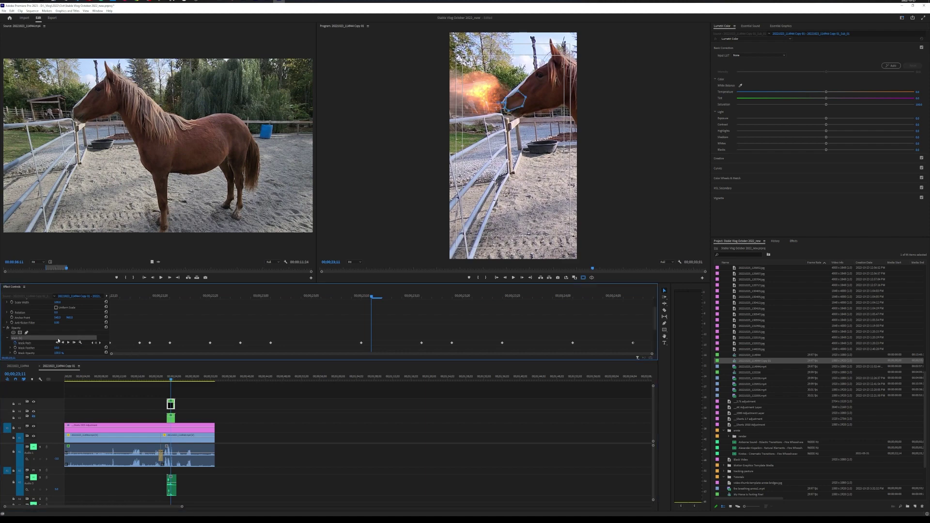
key("Delete")
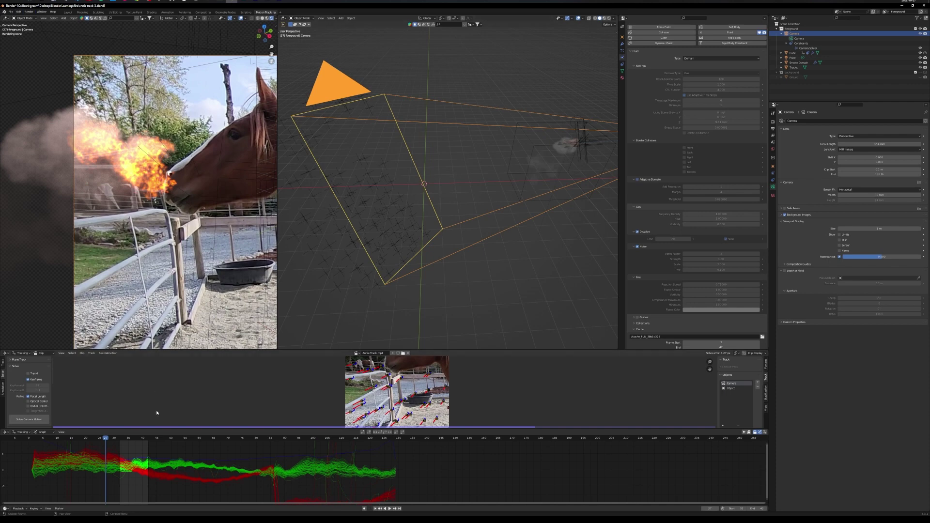
Switch to Blender, enlarge the movie clip editor and examine the camera tracking markers across the horse footage
middle_click_drag(399, 216, 437, 264)
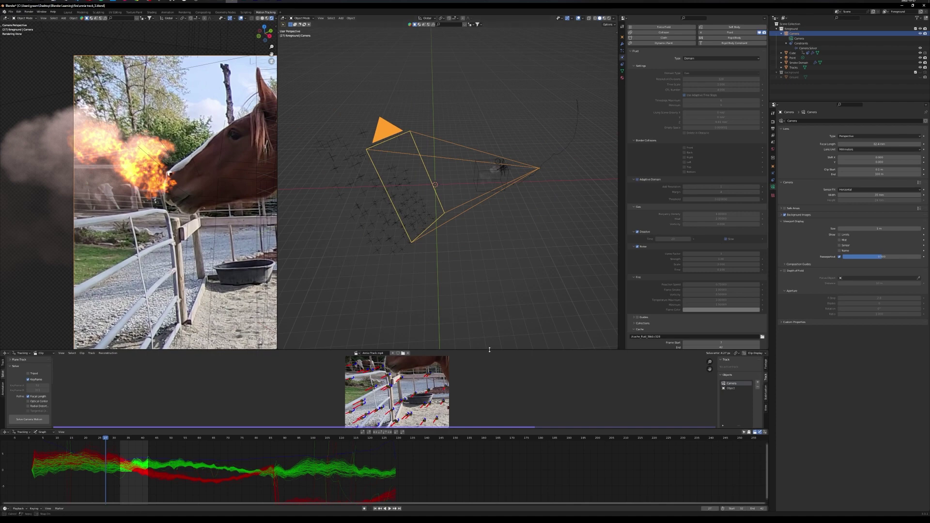
left_click_drag(491, 348, 492, 205)
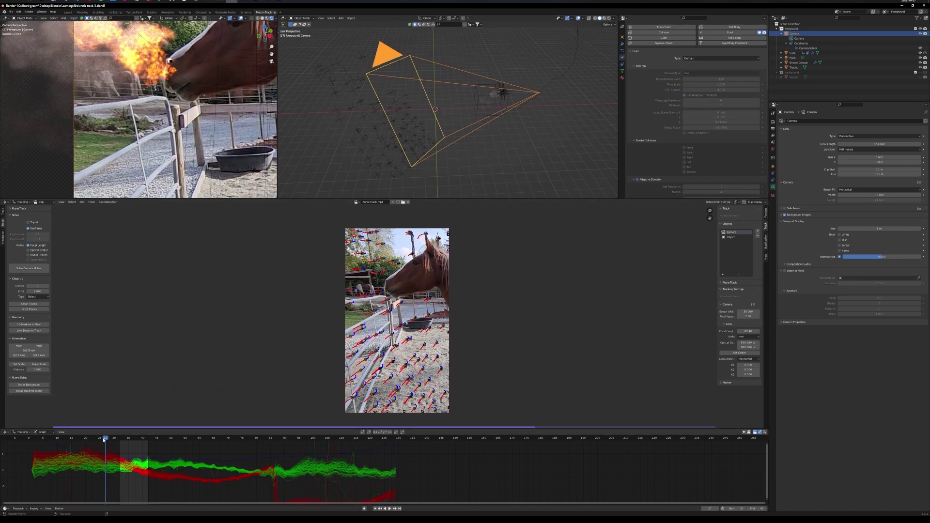
left_click_drag(97, 440, 122, 439)
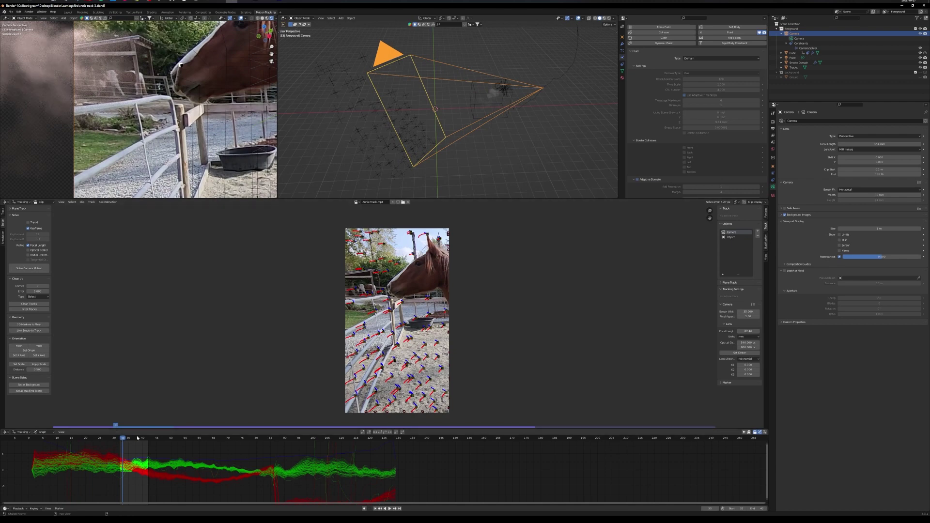
left_click_drag(137, 438, 268, 438)
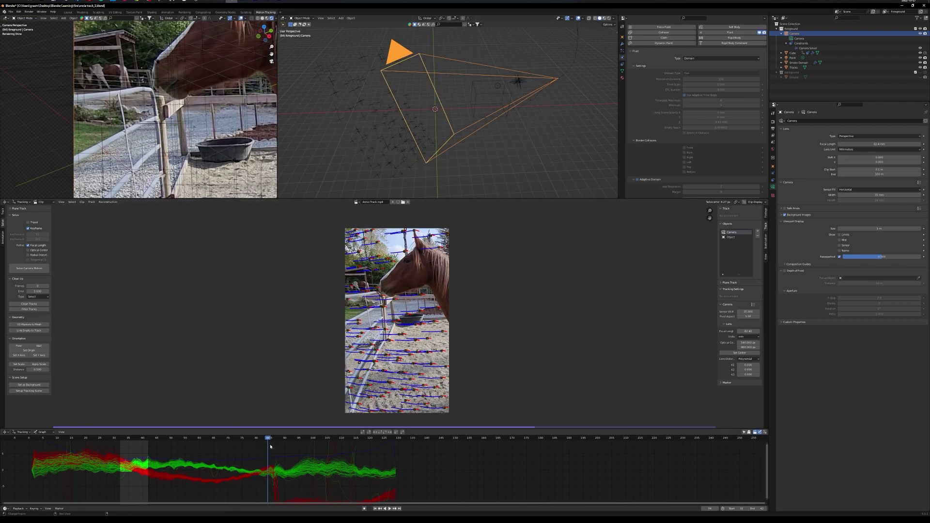
key("space")
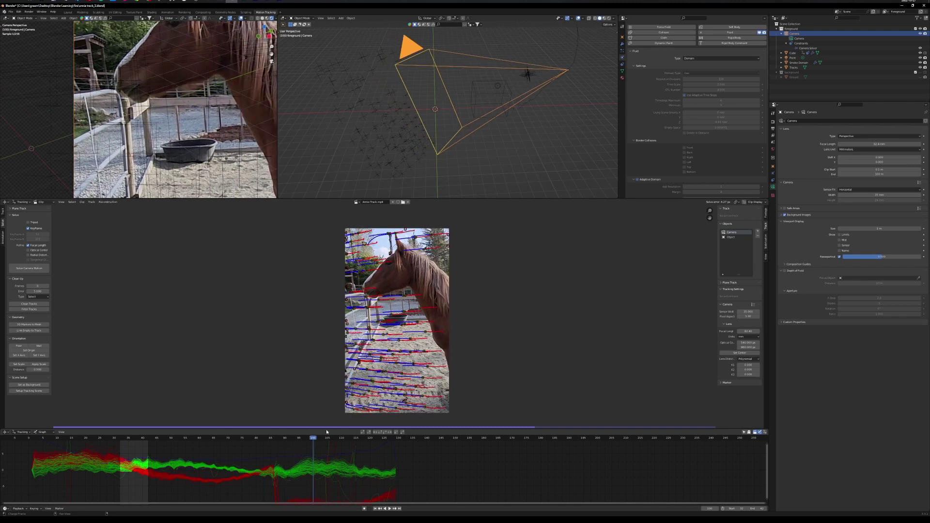
left_click_drag(350, 429, 194, 441)
Show the Object tracking markers and examine how they follow the horse's head through the clip
left_click(732, 237)
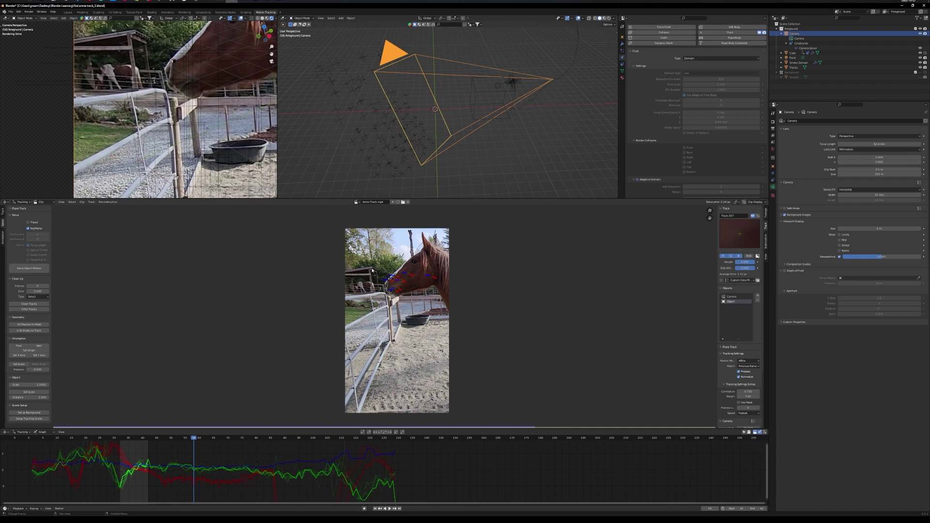
scroll(417, 292, "up", 4)
middle_click_drag(476, 269, 374, 393)
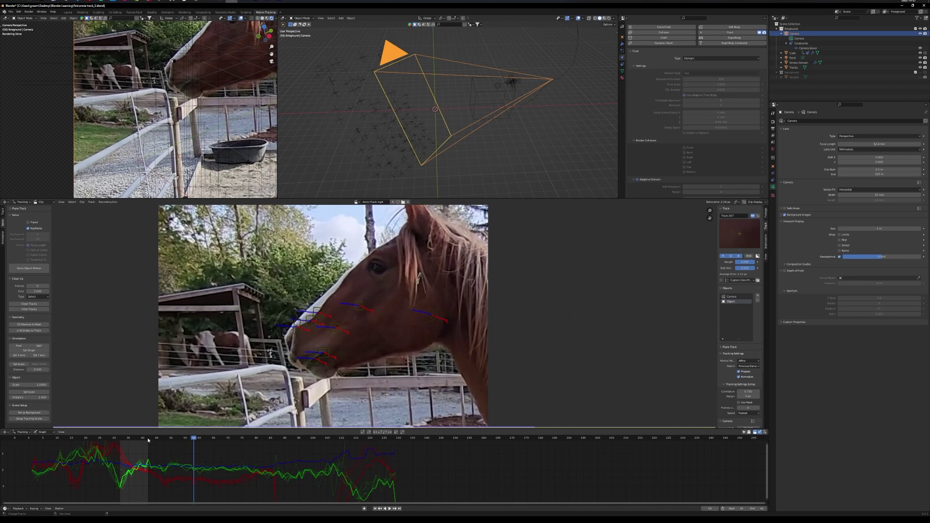
left_click_drag(135, 439, 123, 439)
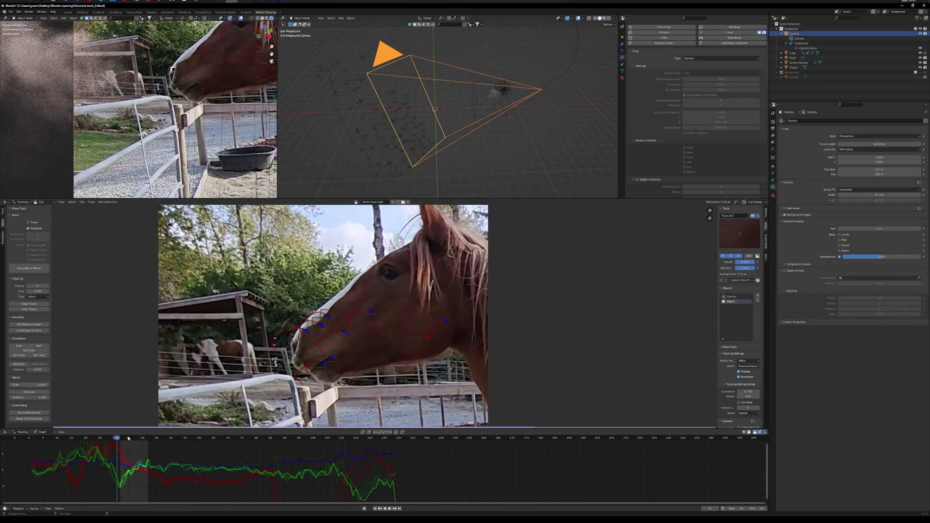
left_click(134, 438)
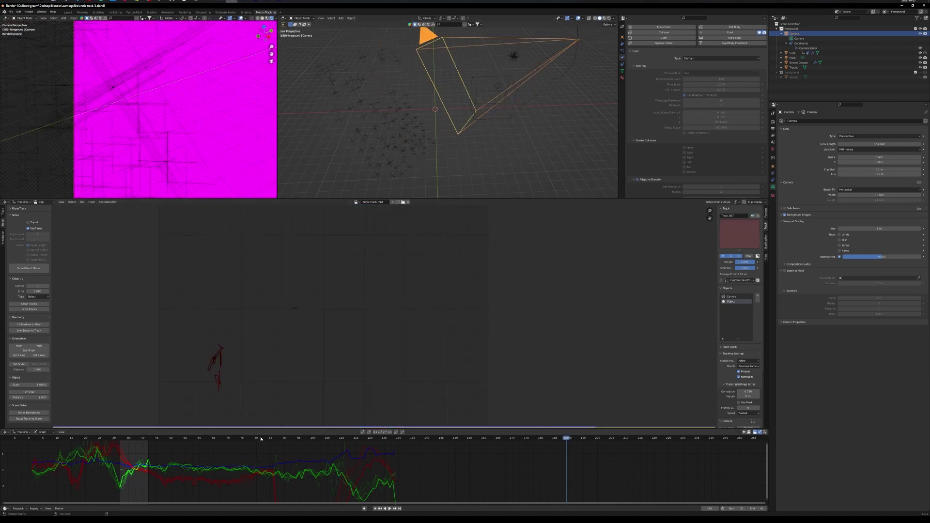
left_click(258, 438)
Inspect the tracked camera and the tracked object's empties in the 3D viewport, and enlarge the upper viewports
scroll(539, 98, "up", 6)
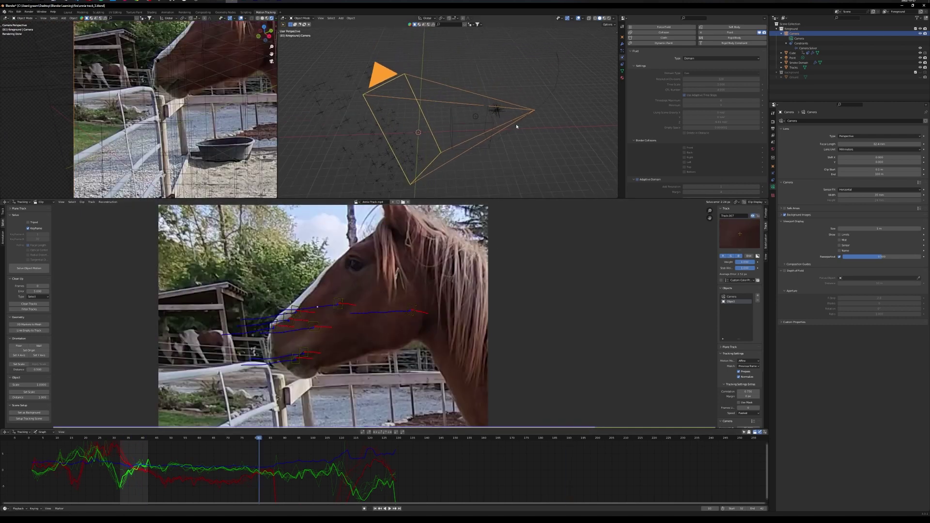
middle_click_drag(500, 153, 500, 56)
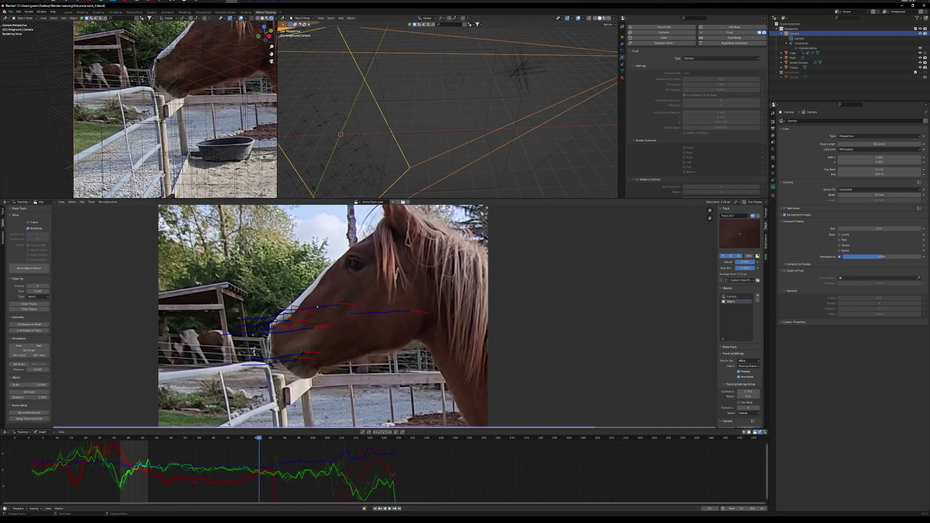
left_click_drag(300, 199, 301, 313)
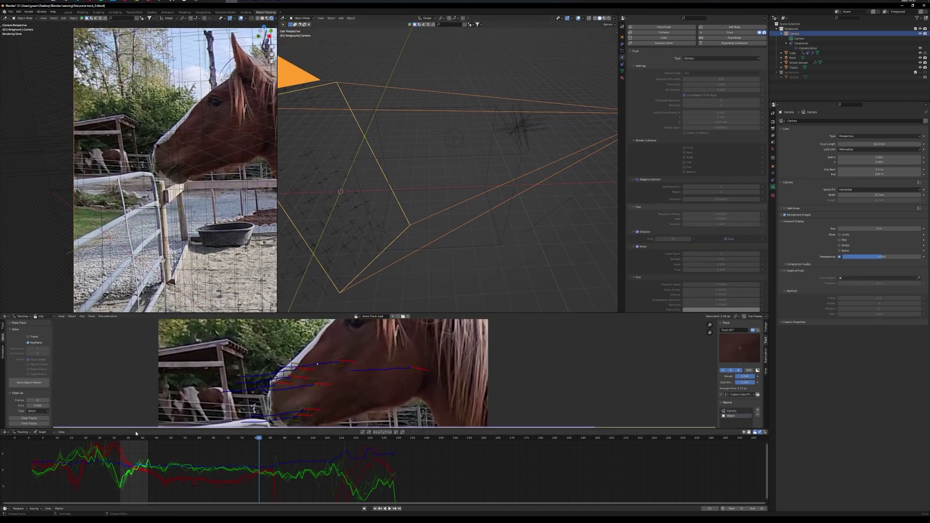
Examine the smoke and fire simulation over its frames and inspect the rendered flame at the horse's mouth
left_click(120, 438)
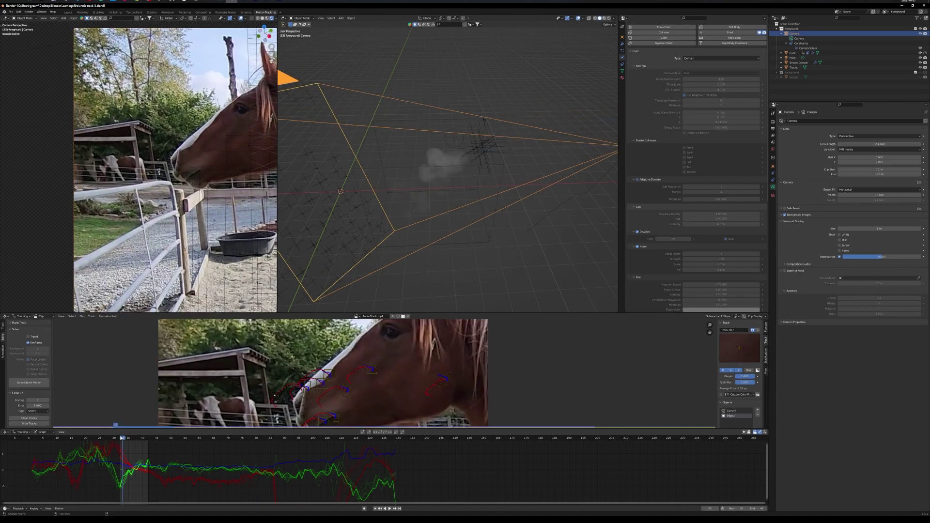
left_click_drag(122, 437, 131, 437)
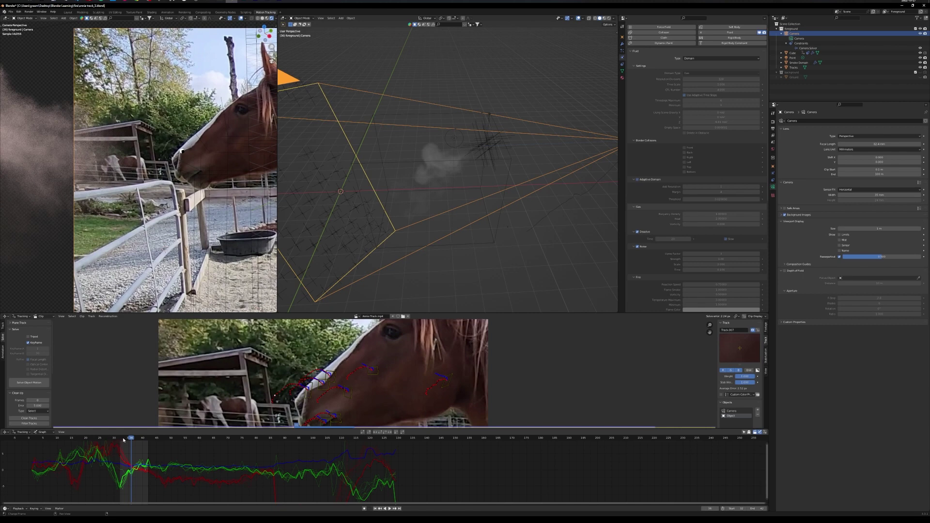
left_click_drag(123, 439, 94, 439)
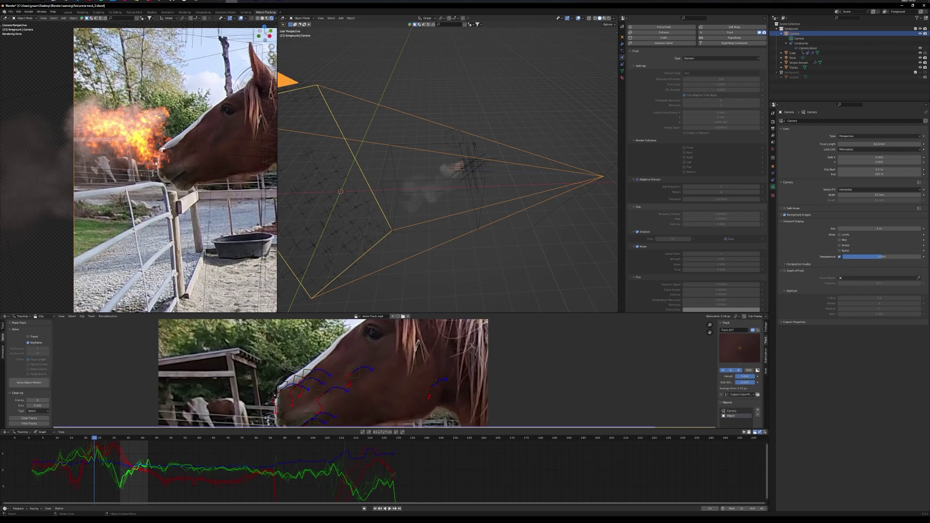
scroll(155, 179, "up", 2)
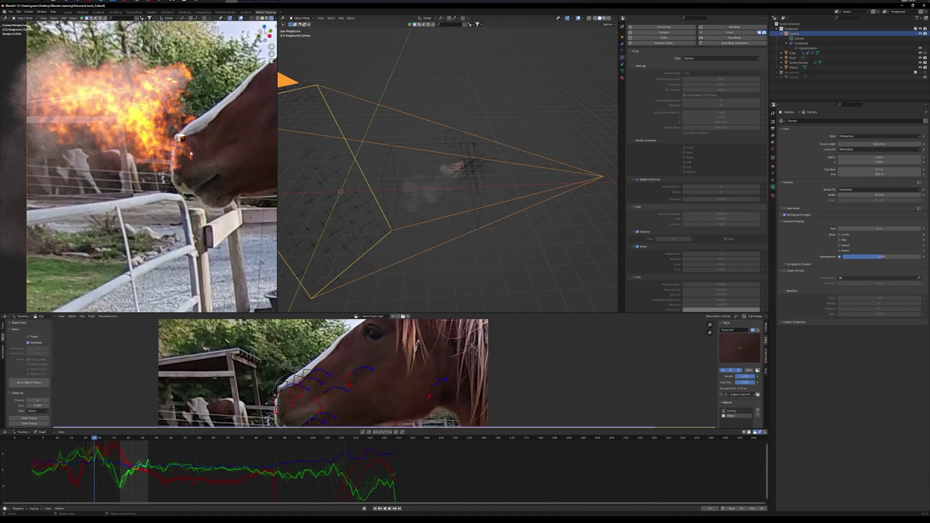
scroll(190, 153, "down", 4)
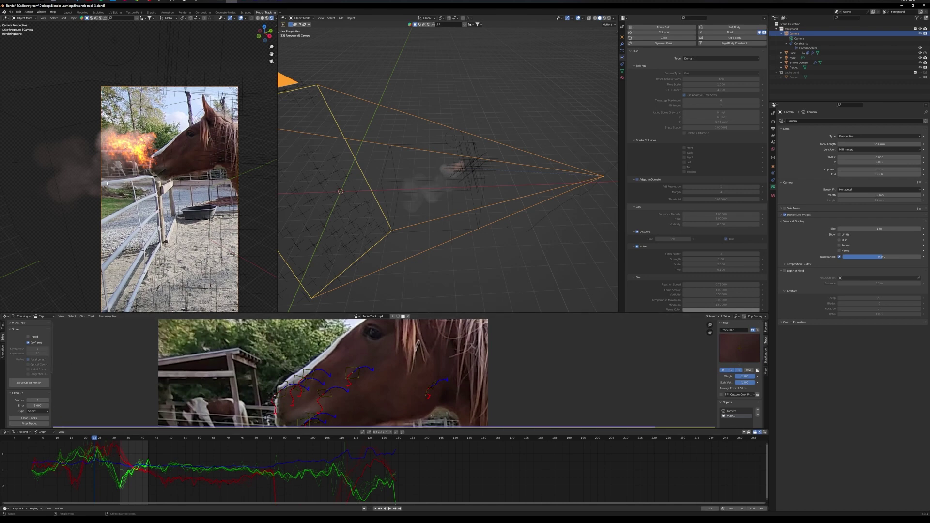
scroll(159, 141, "up", 5)
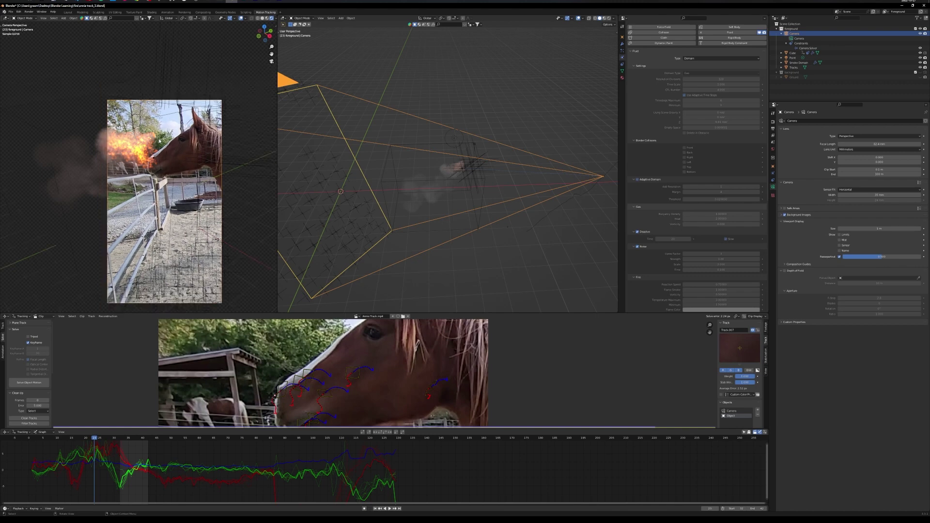
scroll(180, 112, "up", 2)
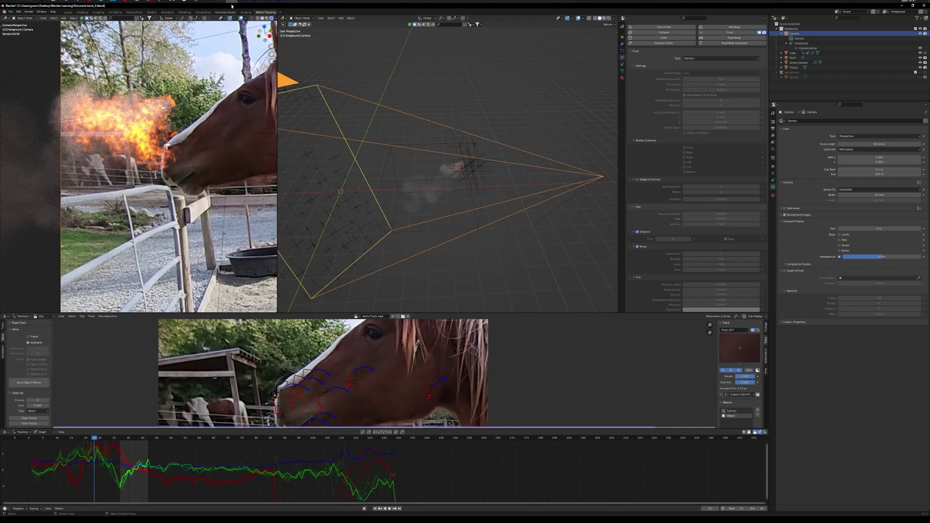
Switch back to Premiere Pro, open the duplicated fire clip's nested sequence and examine its rendered frames
left_click(279, 0)
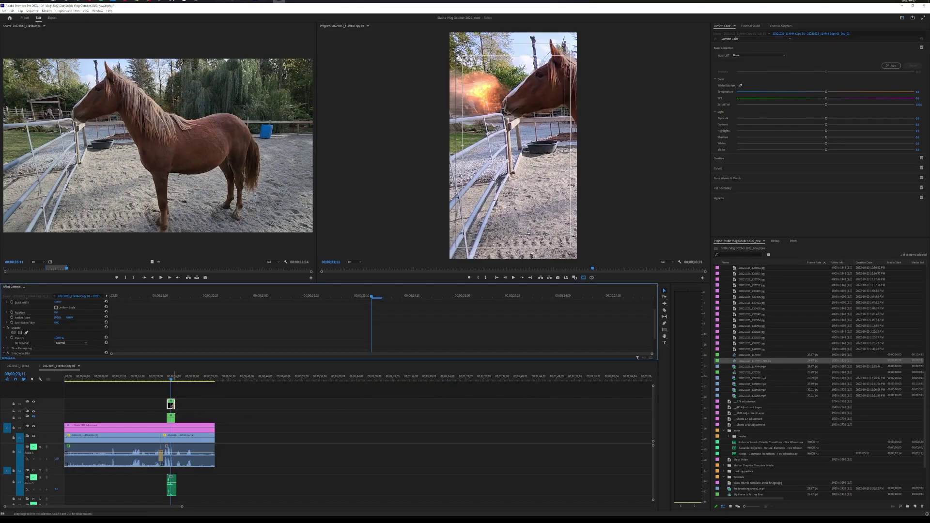
double_click(171, 406)
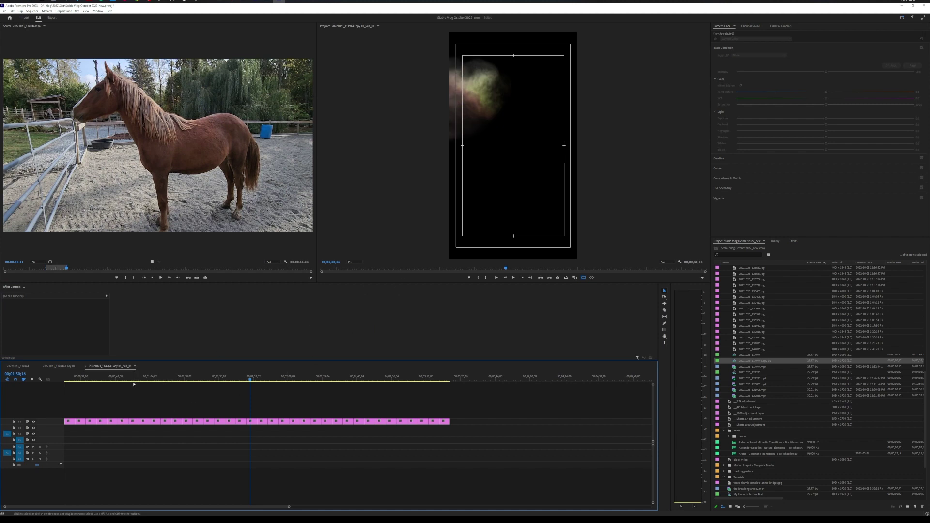
left_click_drag(134, 382, 87, 382)
left_click_drag(218, 380, 336, 379)
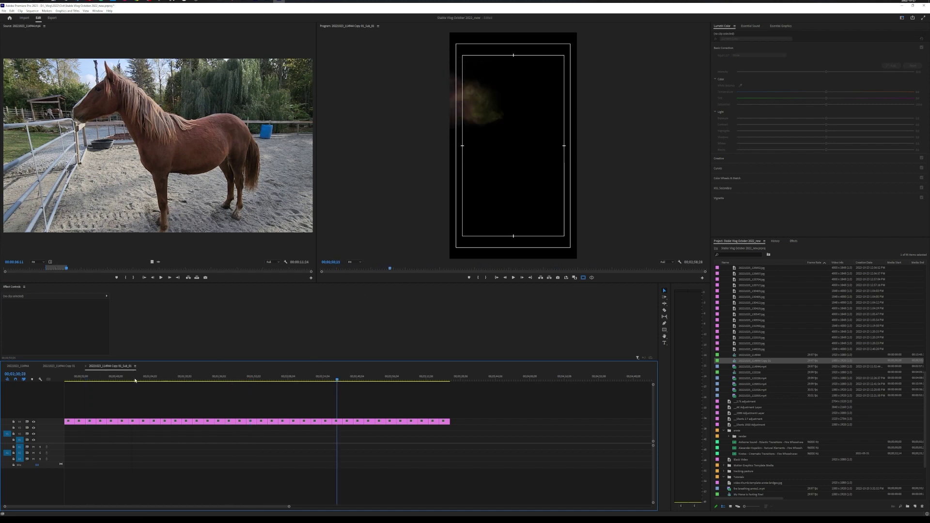
Examine another frame of the nested flame sequence, close that sequence, and enlarge the program preview around the horse's head and fire
left_click_drag(145, 381, 174, 377)
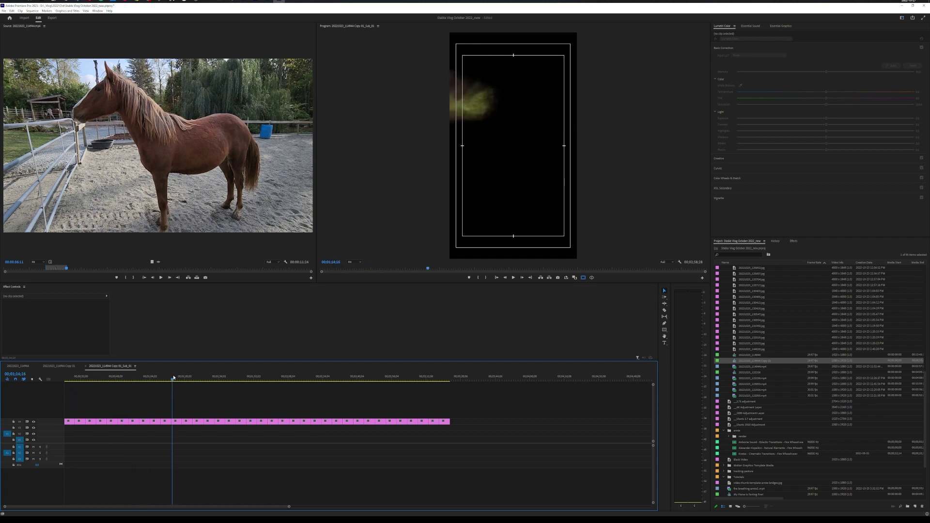
left_click(86, 367)
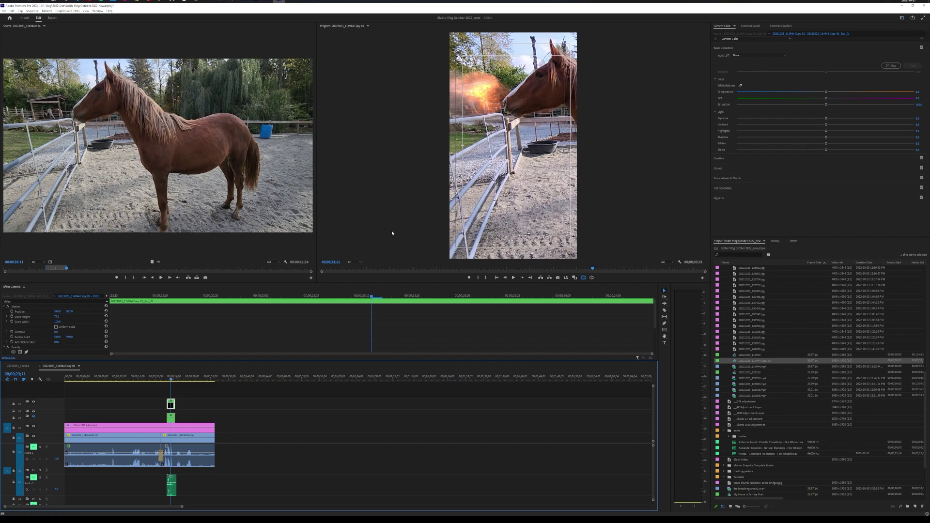
left_click(360, 262)
left_click(354, 301)
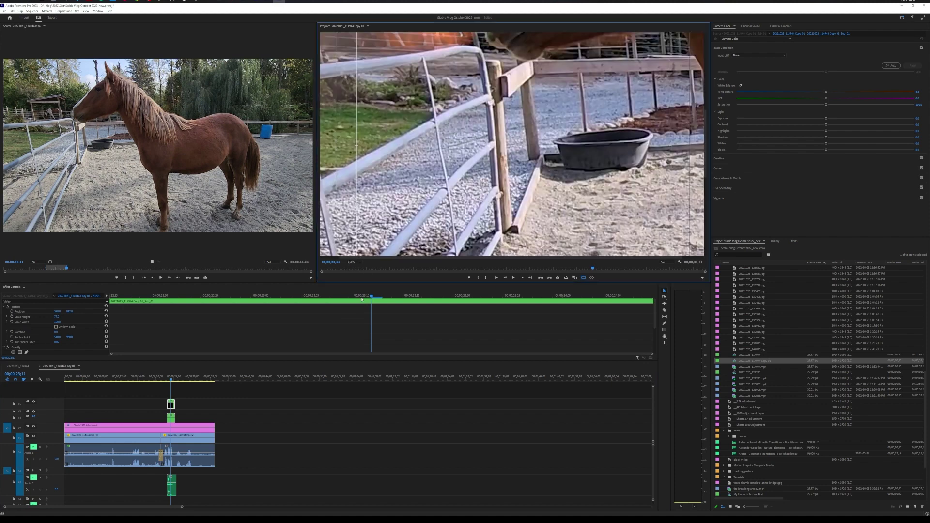
left_click(704, 94)
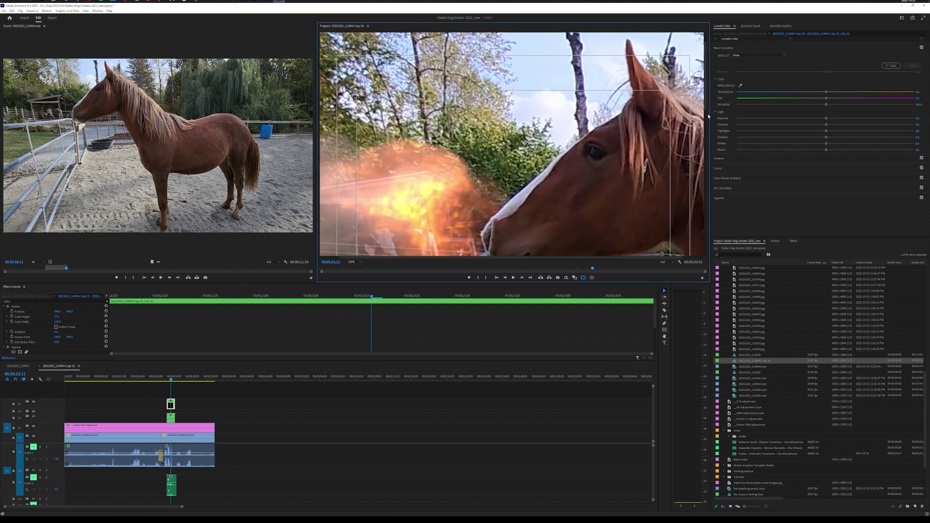
scroll(629, 135, "down", 3)
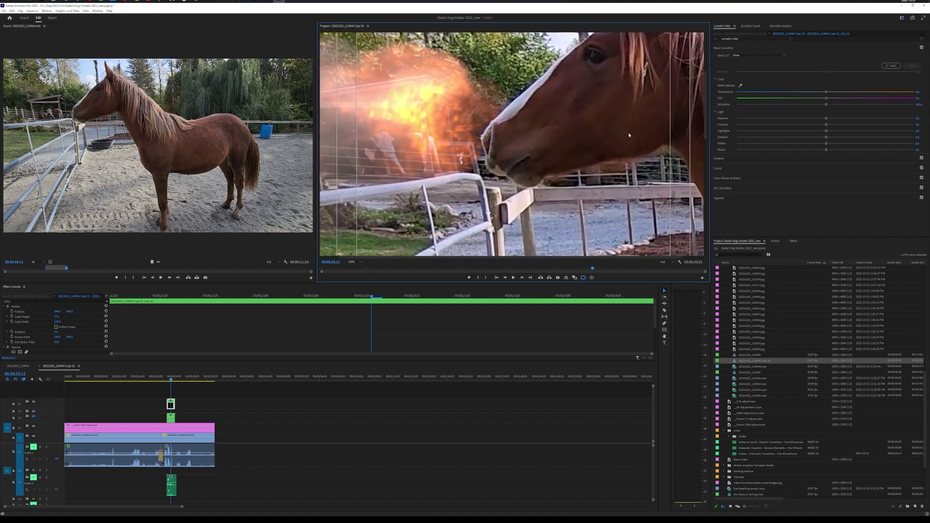
Play the fire-breathing section with its sound-effect track unmuted, mute that track again and park the playhead on a fire frame
left_click(170, 405)
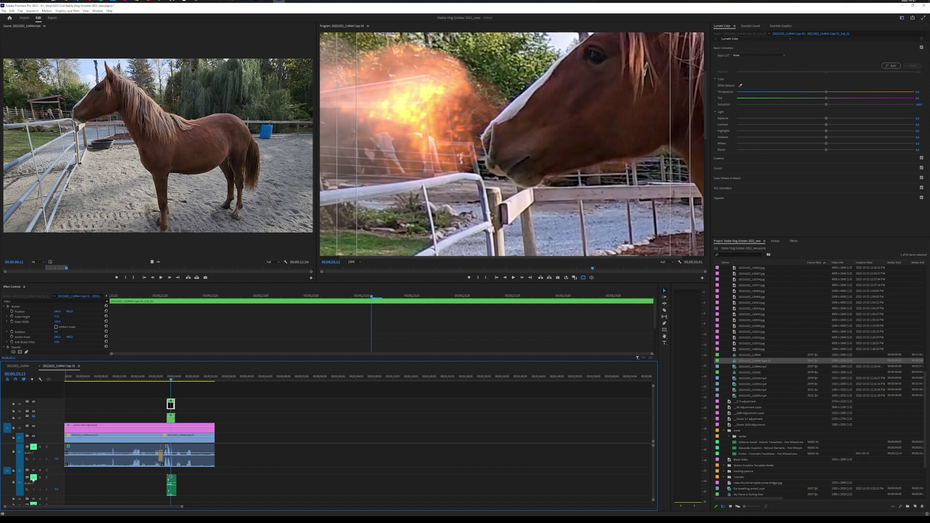
left_click(163, 376)
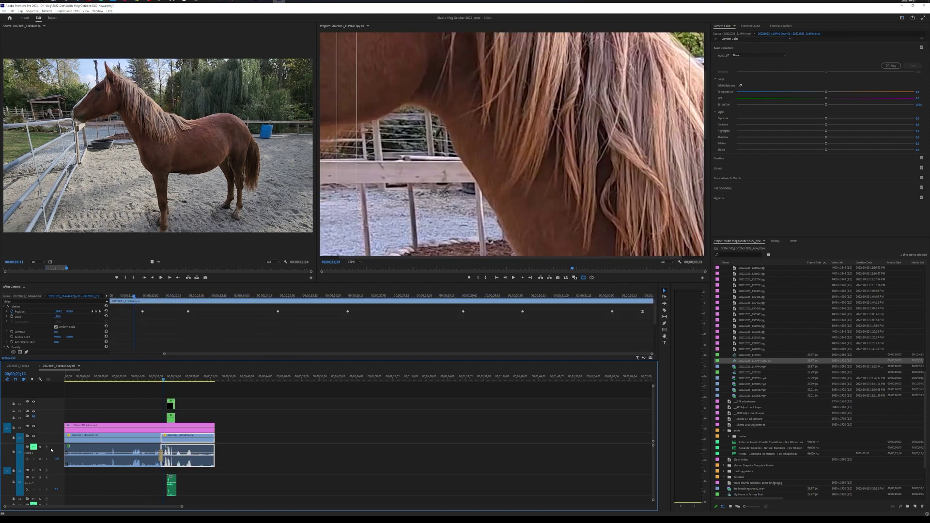
key("space")
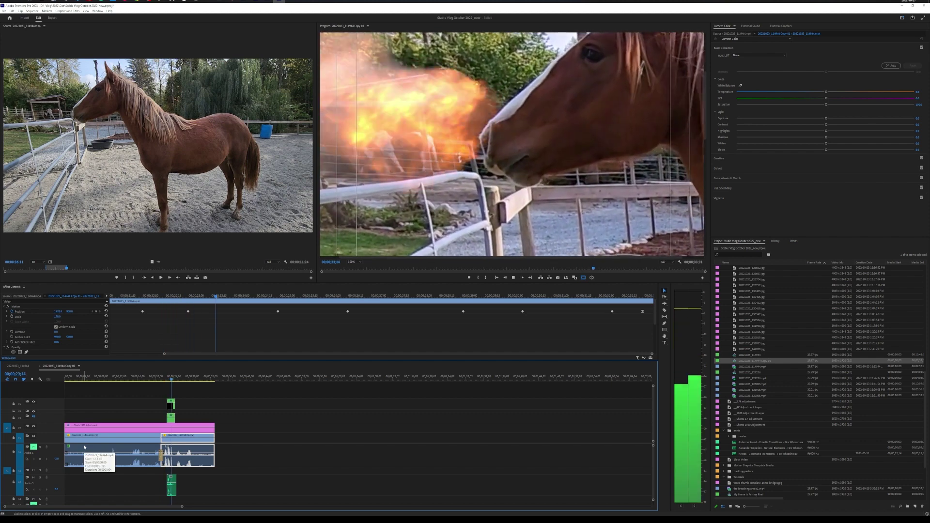
key("space")
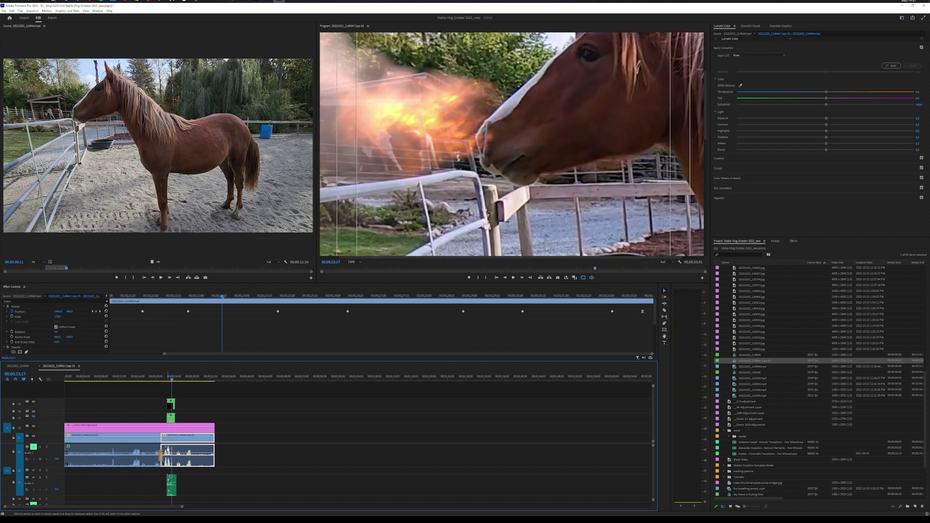
left_click(34, 478)
left_click(173, 380)
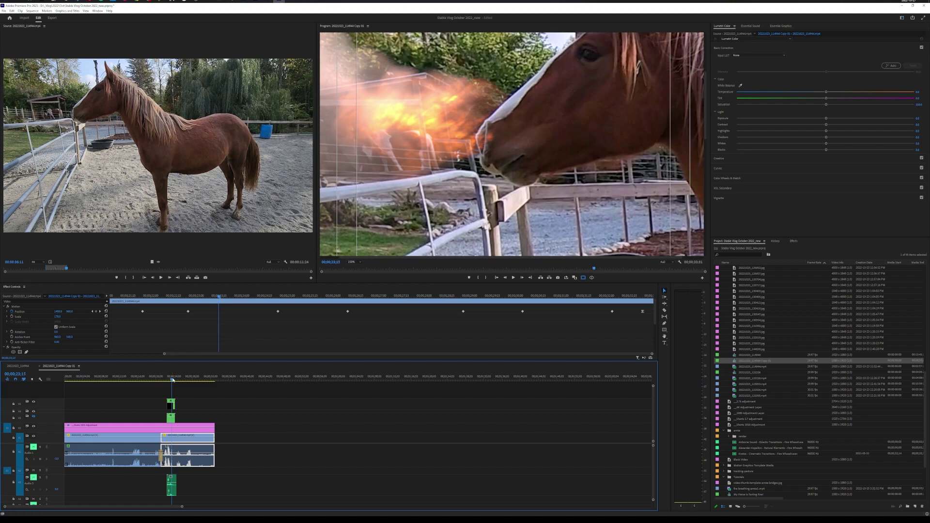
left_click_drag(173, 380, 172, 380)
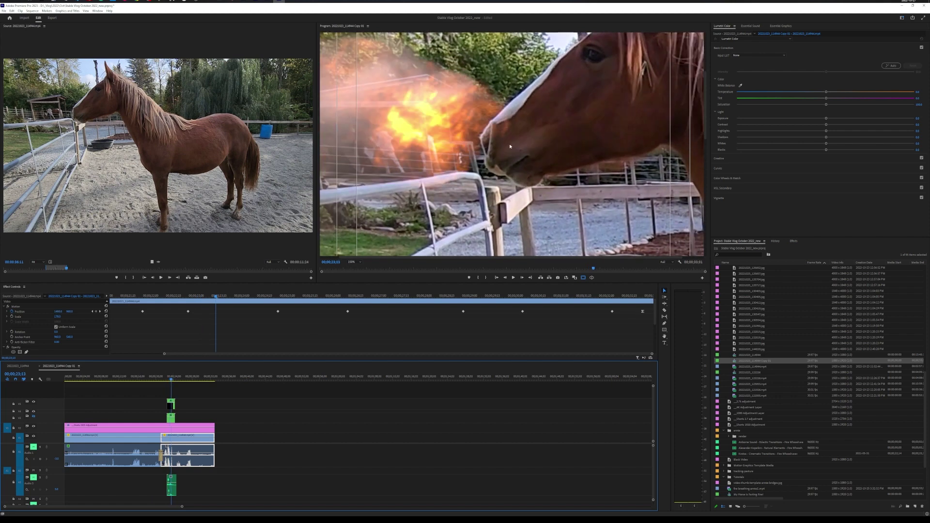
scroll(70, 337, "down", 1)
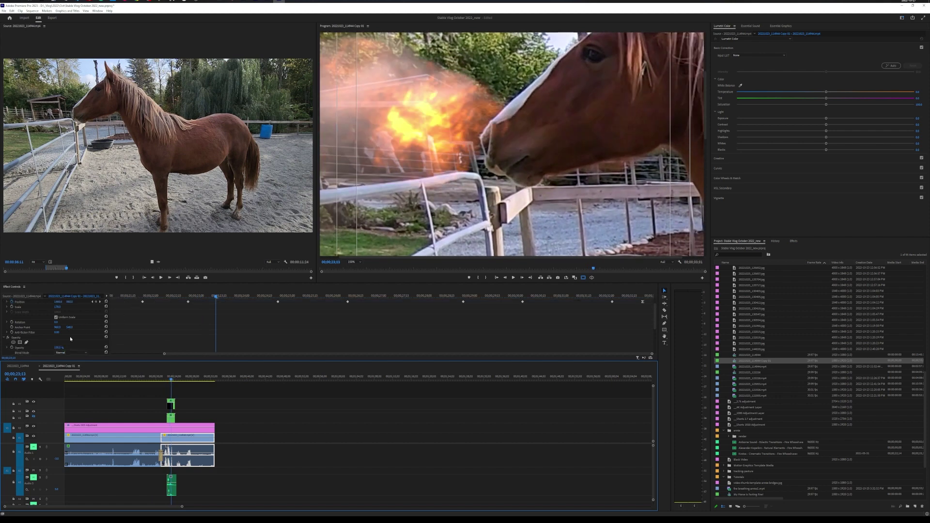
left_click(15, 336)
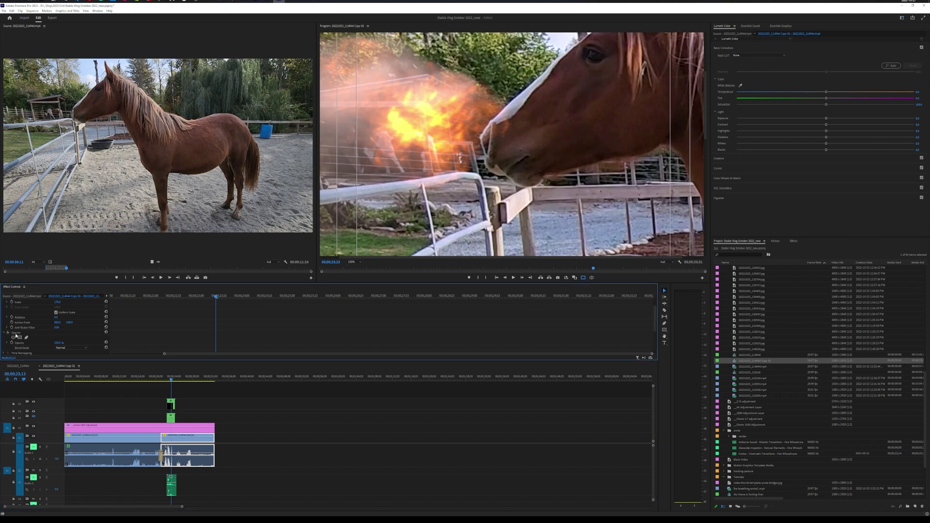
left_click(16, 333)
left_click(27, 338)
left_click(496, 122)
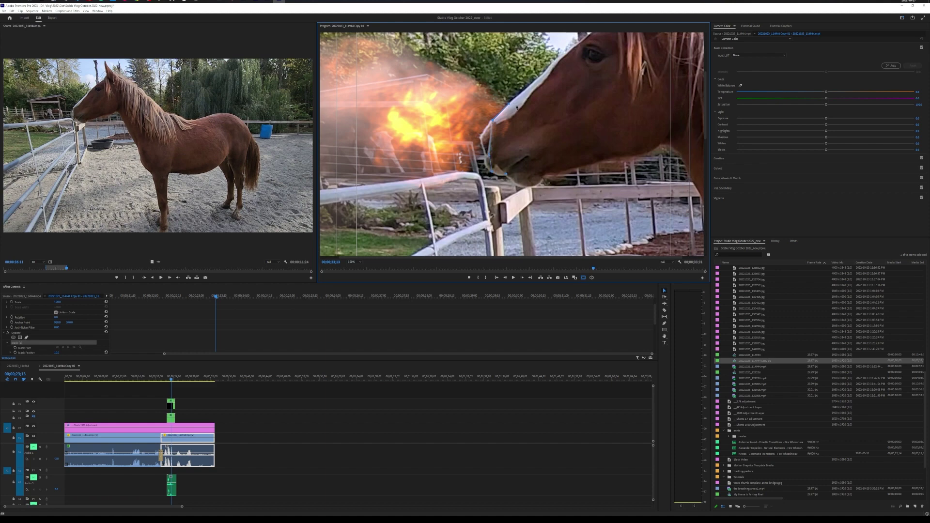
left_click(530, 141)
left_click(525, 105)
left_click(509, 105)
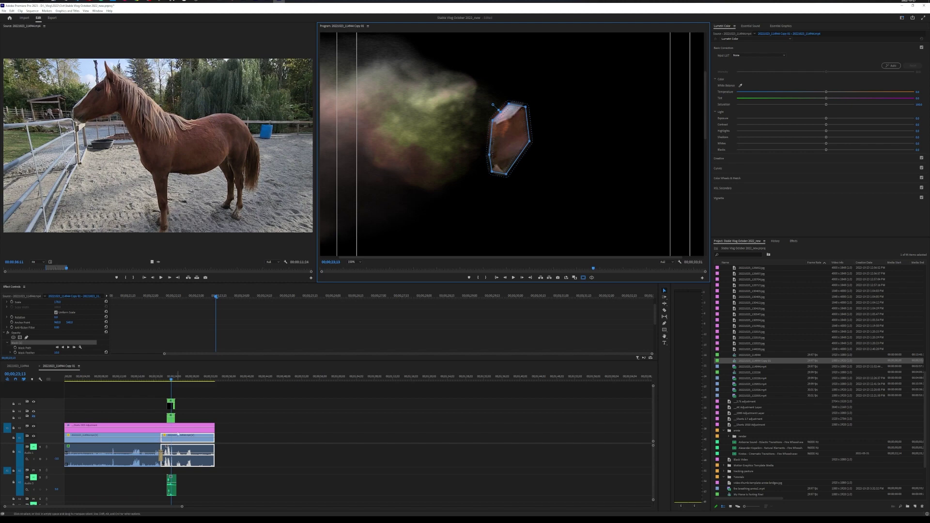
left_click(15, 341)
key("Delete")
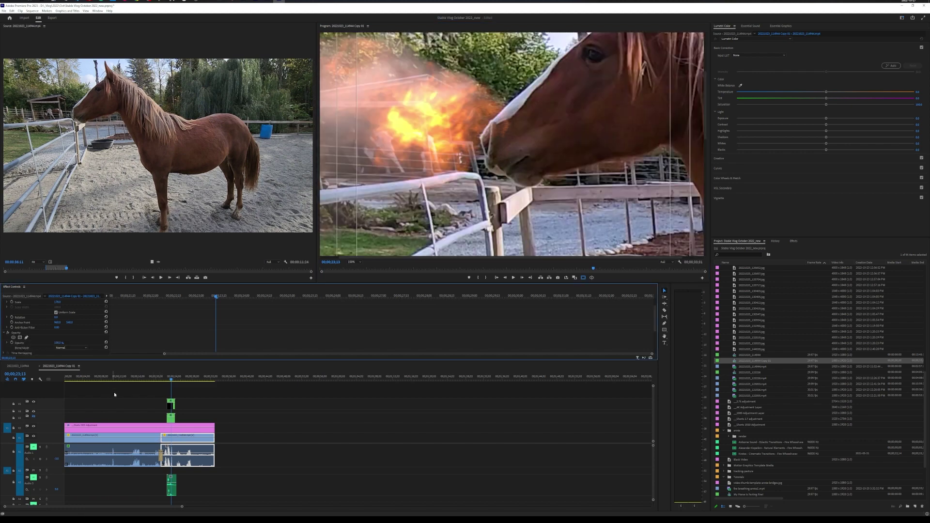
Draw a closed pen opacity mask around the horse's muzzle on the uppermost fire clip
left_click(172, 406)
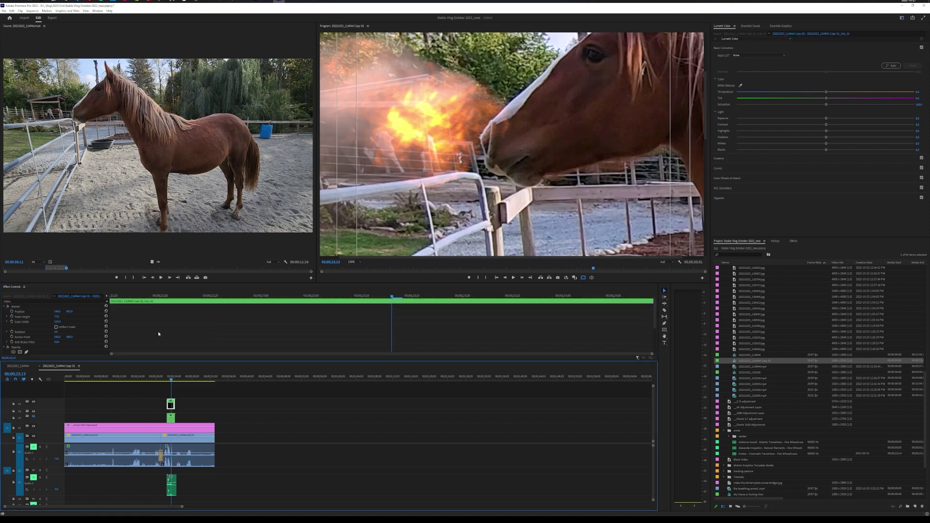
scroll(73, 328, "down", 1)
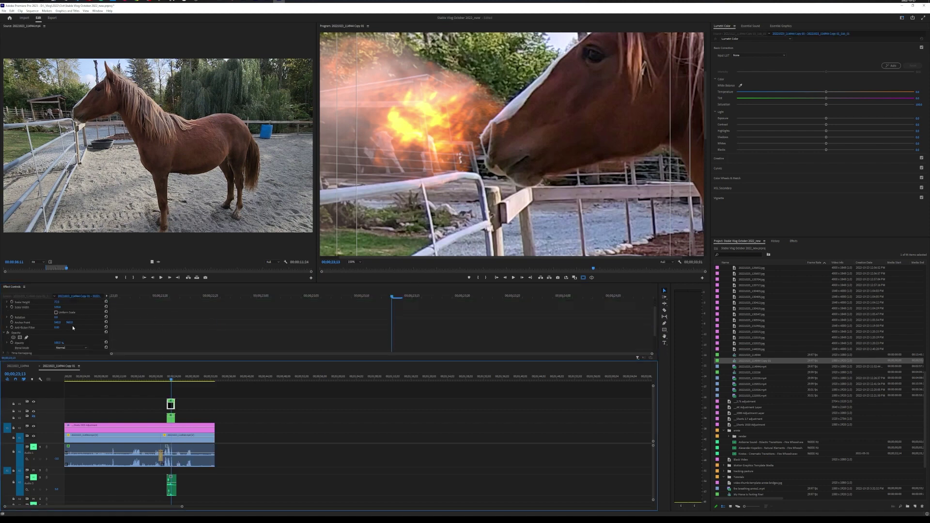
left_click(26, 338)
left_click(512, 104)
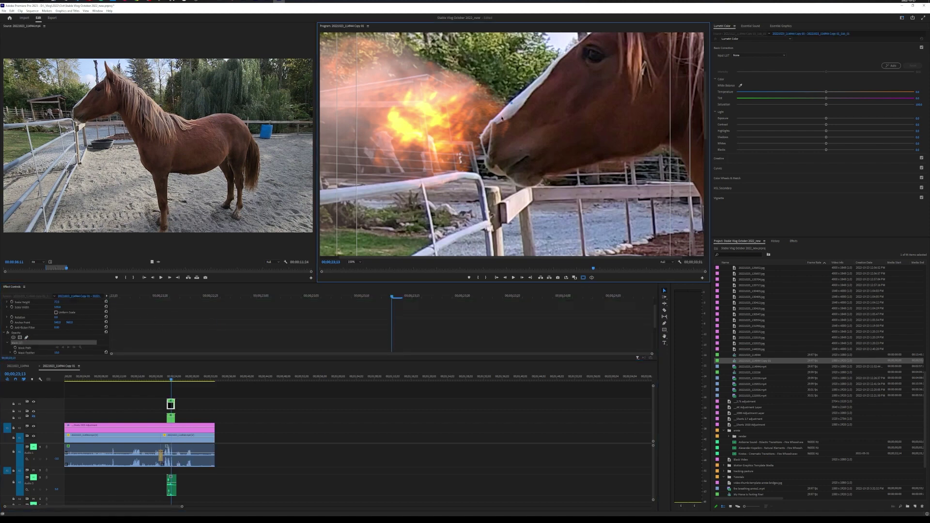
left_click(495, 123)
left_click(518, 176)
left_click(511, 104)
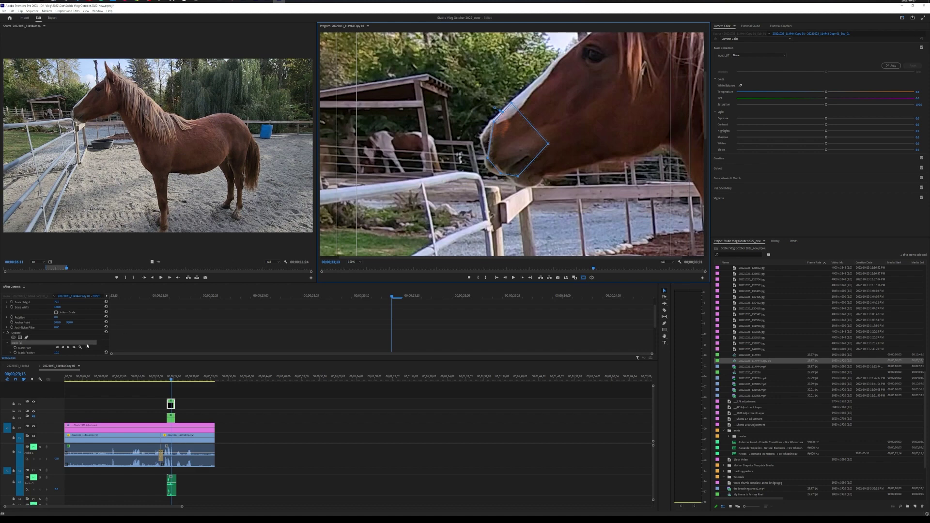
Invert the fire clip's muzzle mask and enable Mask Path keyframing at the current frame
left_click(58, 353)
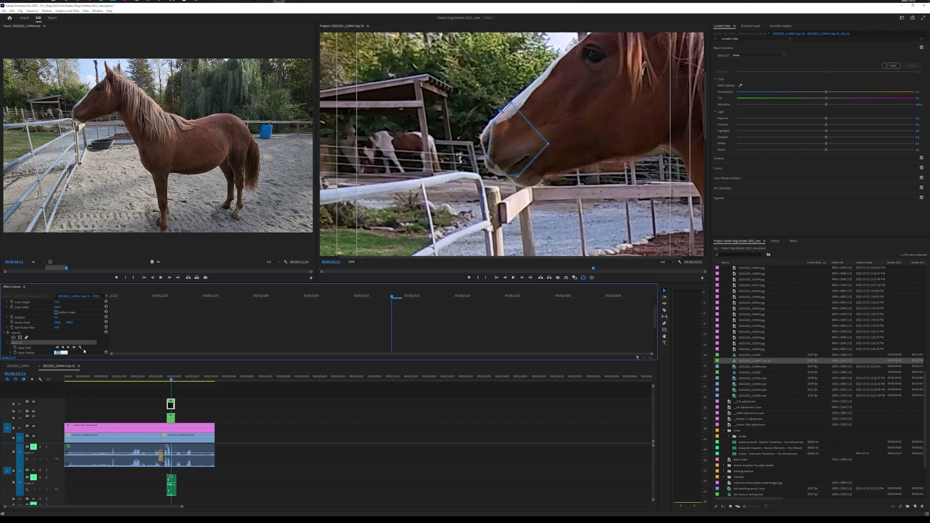
key("Return")
scroll(85, 350, "down", 1)
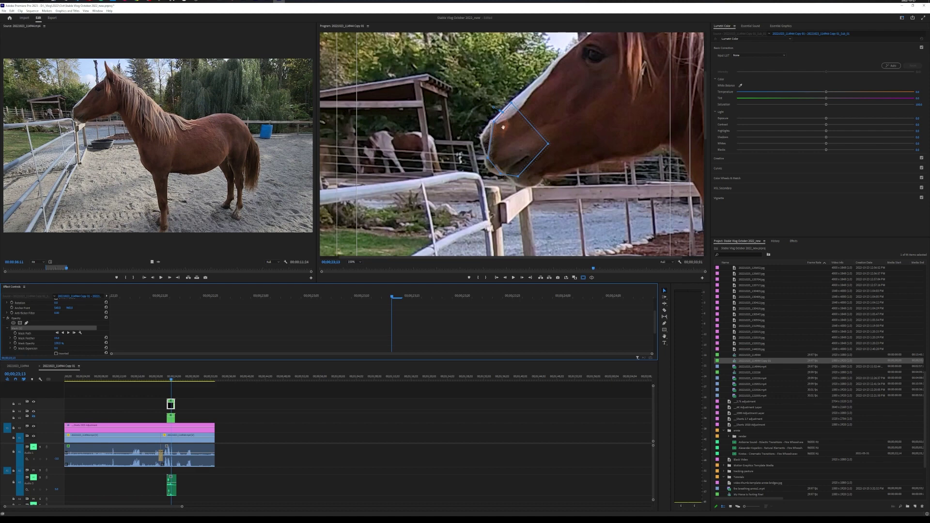
scroll(73, 323, "down", 1)
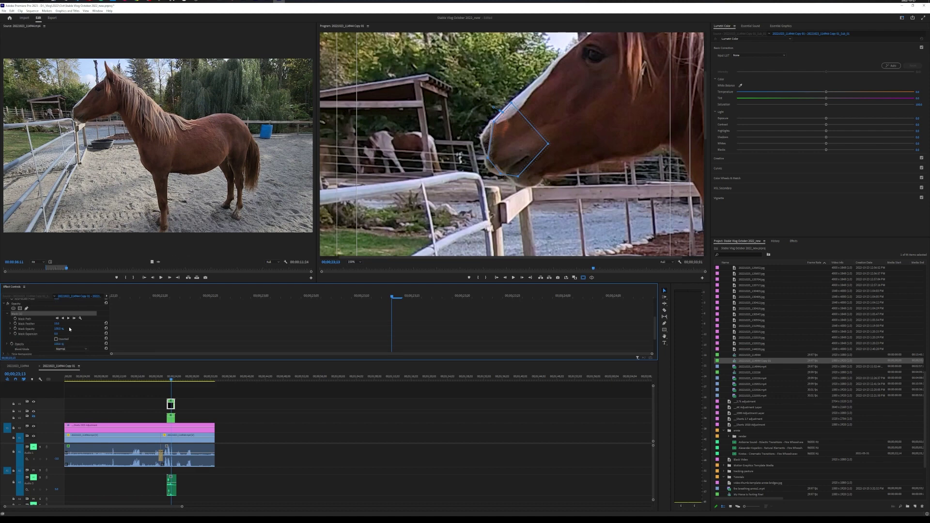
left_click(65, 340)
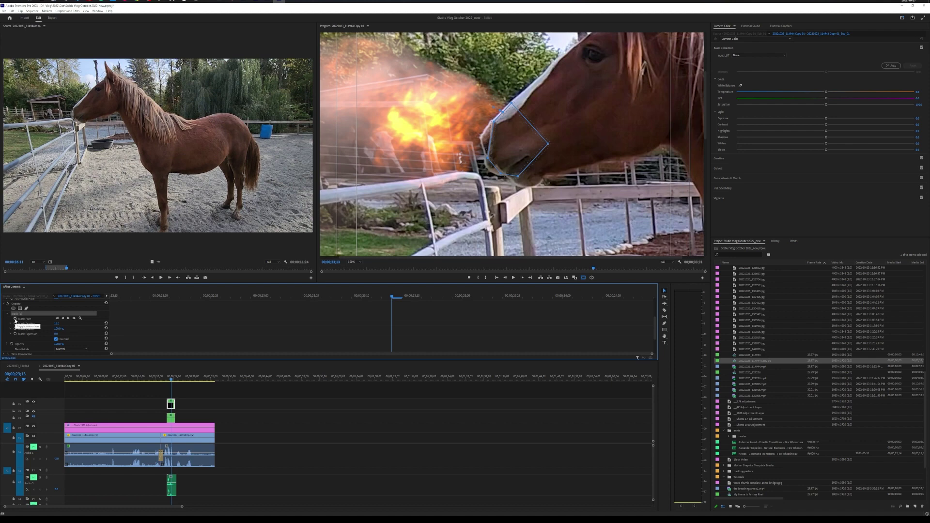
left_click(15, 319)
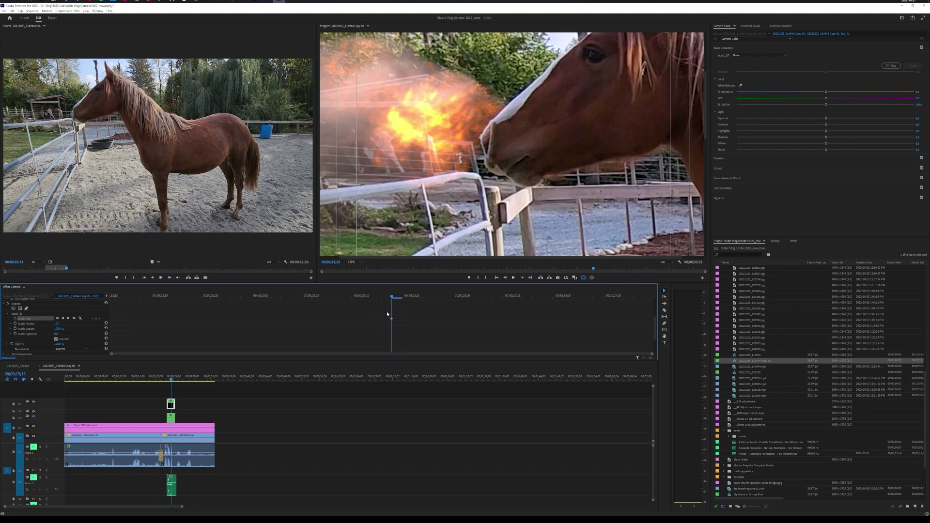
Move the mask to fit the horse's muzzle 15 frames earlier, adding a Mask Path keyframe
key("Left")
key("Left")
key("Left")
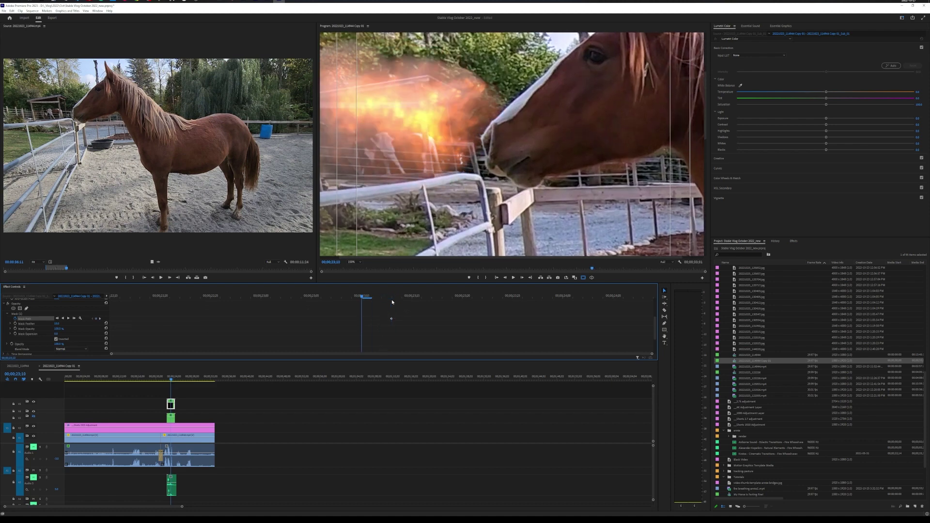
key("Left")
left_click(20, 314)
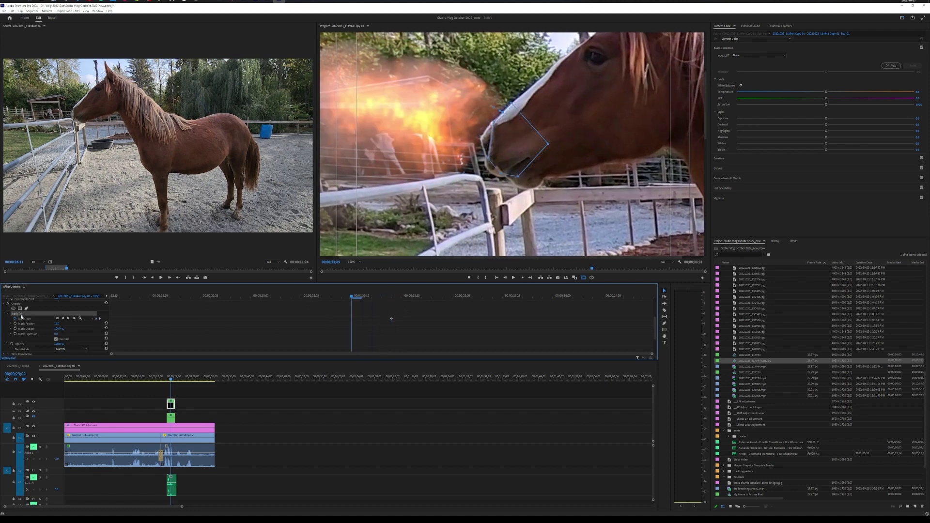
key("Left")
key("Left")
key("Left")
key("Left")
key("Left")
key("Left")
key("Left")
key("Left")
key("Left")
key("Left")
key("Left")
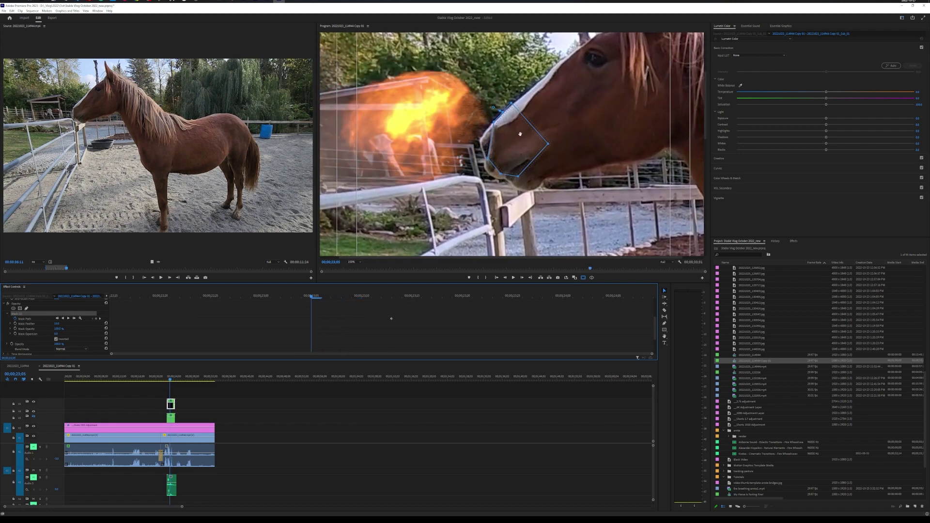
left_click_drag(519, 134, 510, 143)
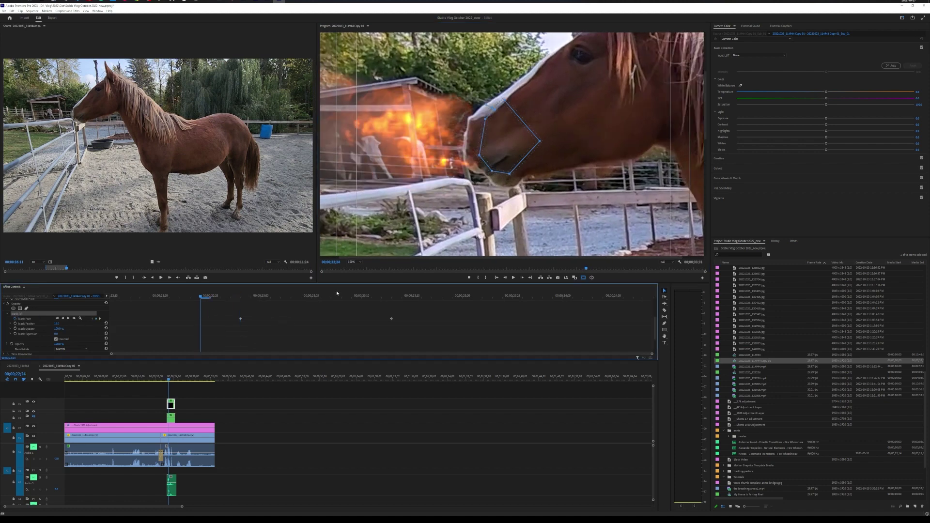
Realign the mask with the muzzle at two successively earlier frames, four frames apart, adding a Mask Path keyframe at each
left_click_drag(504, 139, 489, 137)
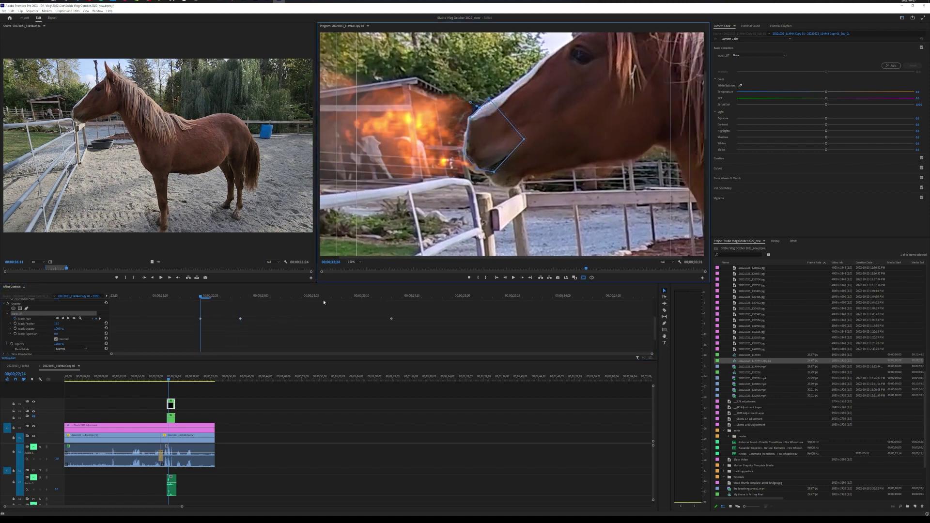
left_click(180, 328)
key("Left")
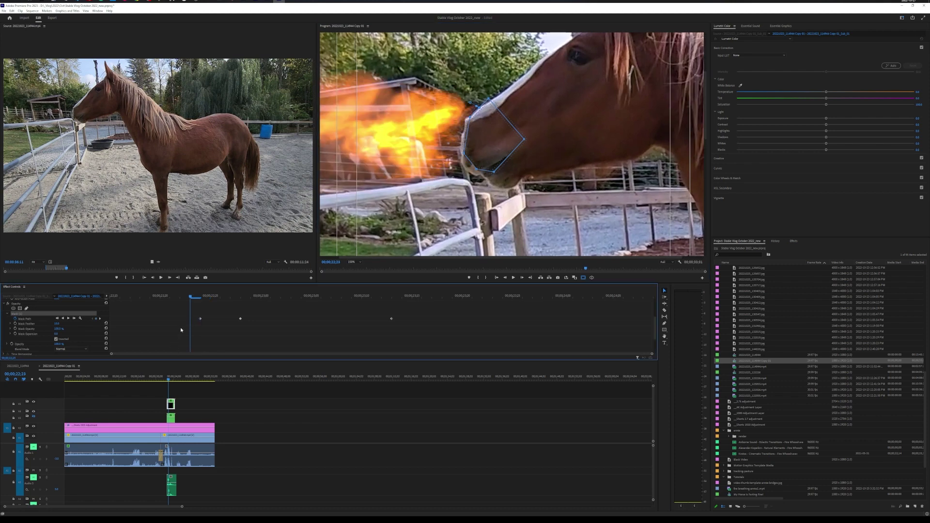
key("Left")
key("Left")
key("Left")
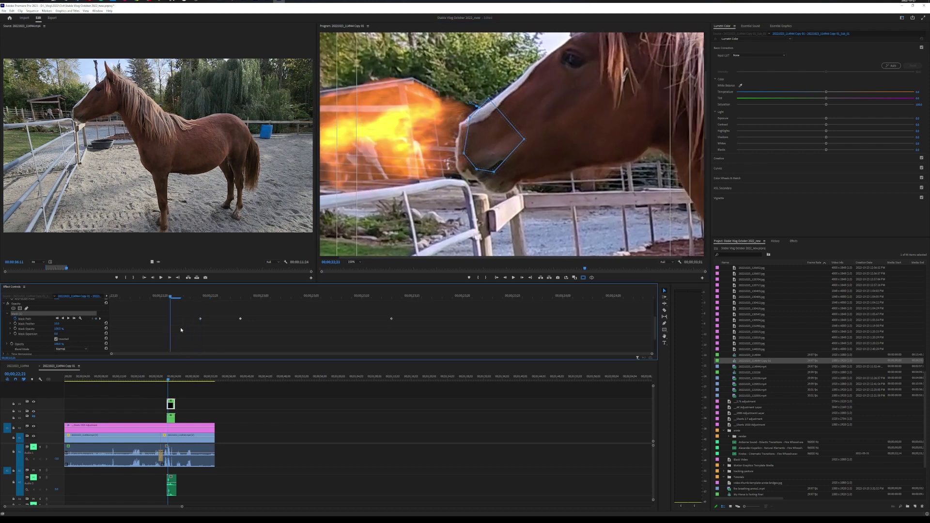
left_click_drag(469, 156, 459, 167)
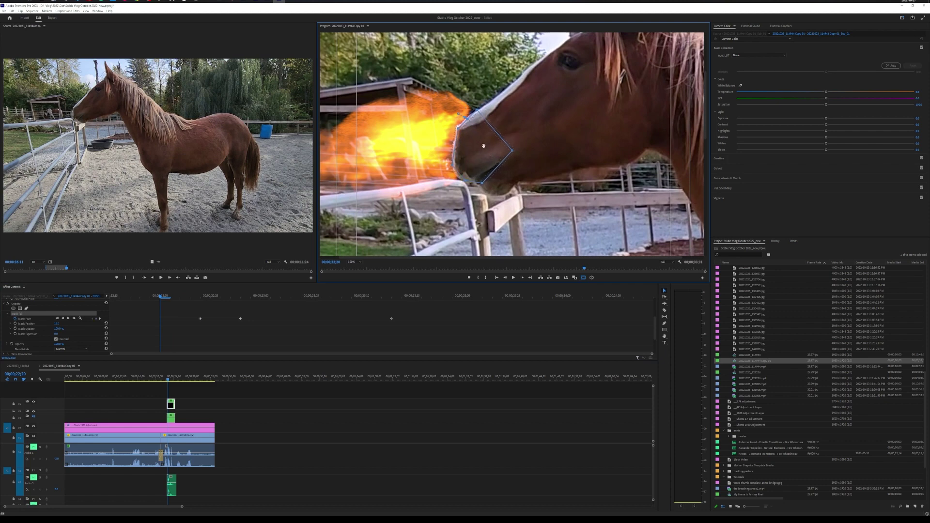
Advance frame by frame from the earliest mask keyframe to check how the mask follows the muzzle
left_click(219, 347)
key("Right")
key("Right")
key("Right")
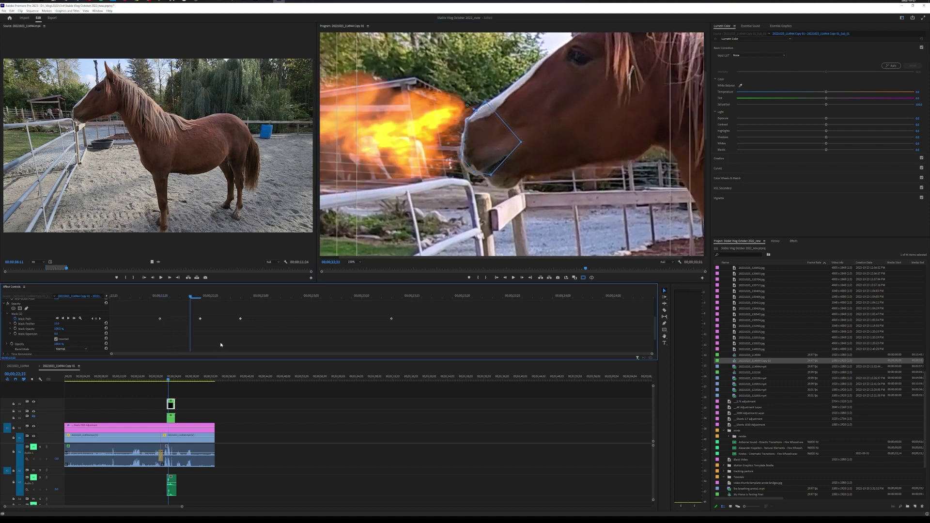
key("Right")
key("Right")
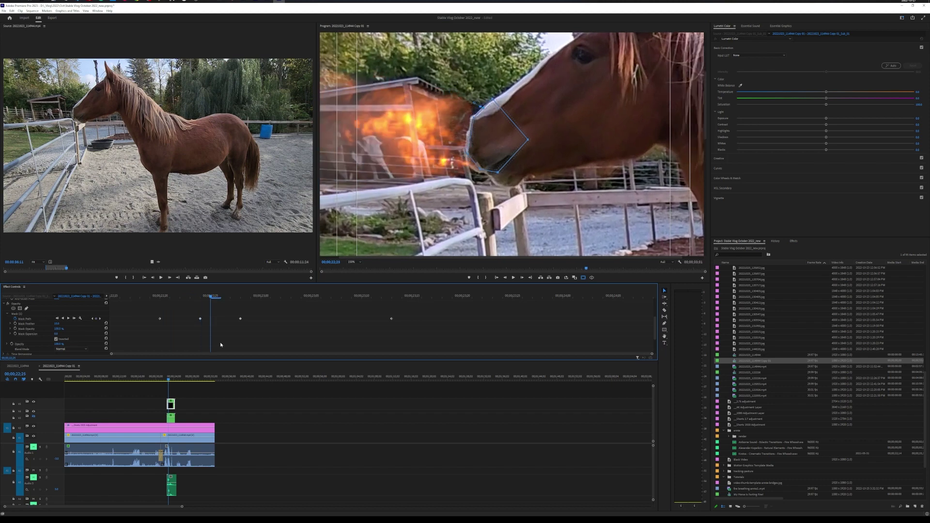
Nudge the fire clip's mask to match the horse's muzzle at the current frame, adding a Mask Path keyframe
left_click_drag(506, 137, 505, 137)
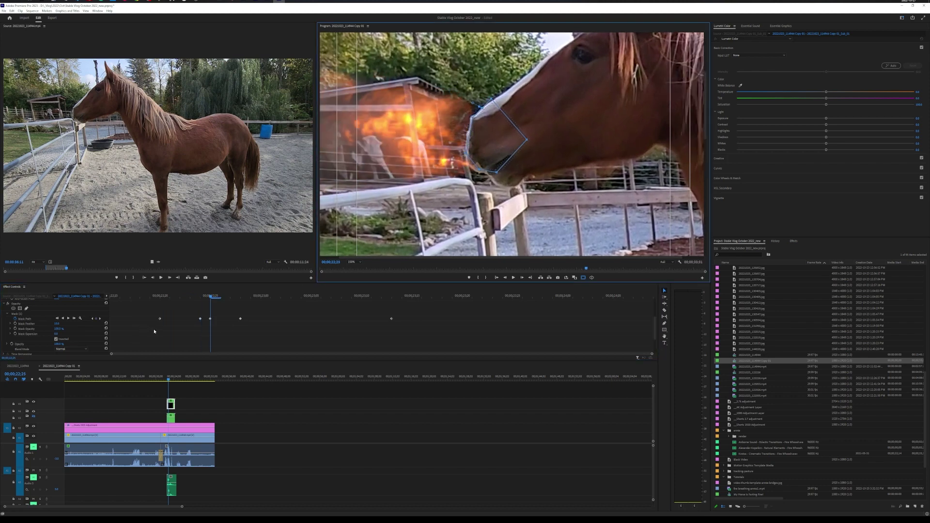
Examine frame by frame how the masked fire meets the muzzle from before the fire starts, with the fire clip reselected
key("shift+Left")
key("shift+Left")
key("shift+Left")
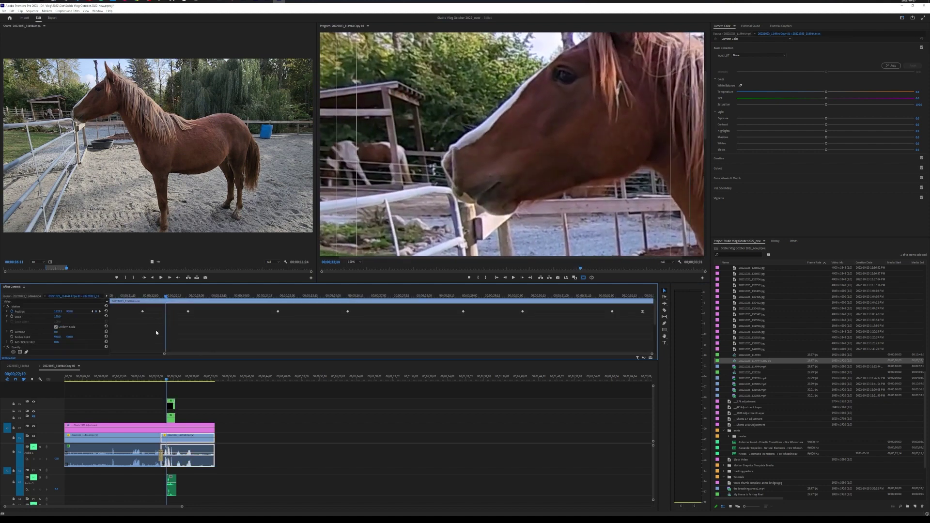
key("Right")
key("Right")
key("Right")
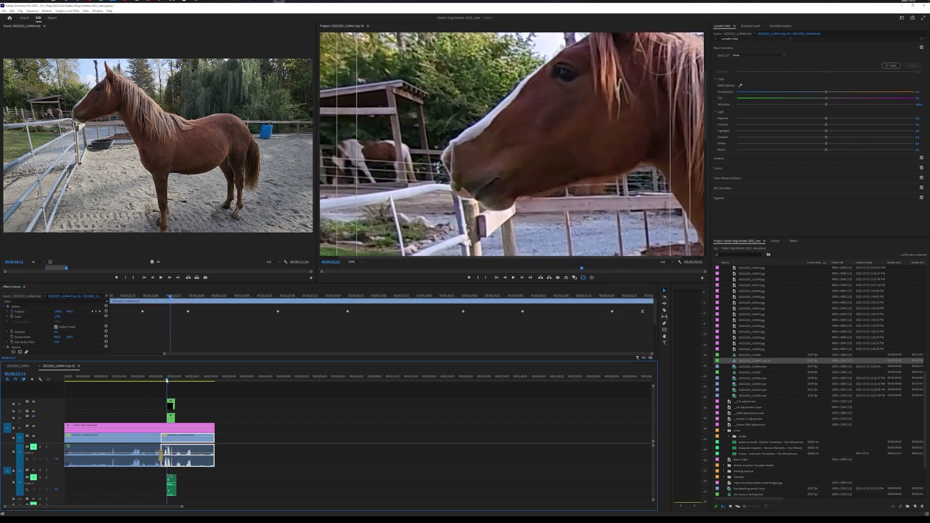
key("shift+Right")
key("Right")
key("Right")
key("Right")
left_click(171, 404)
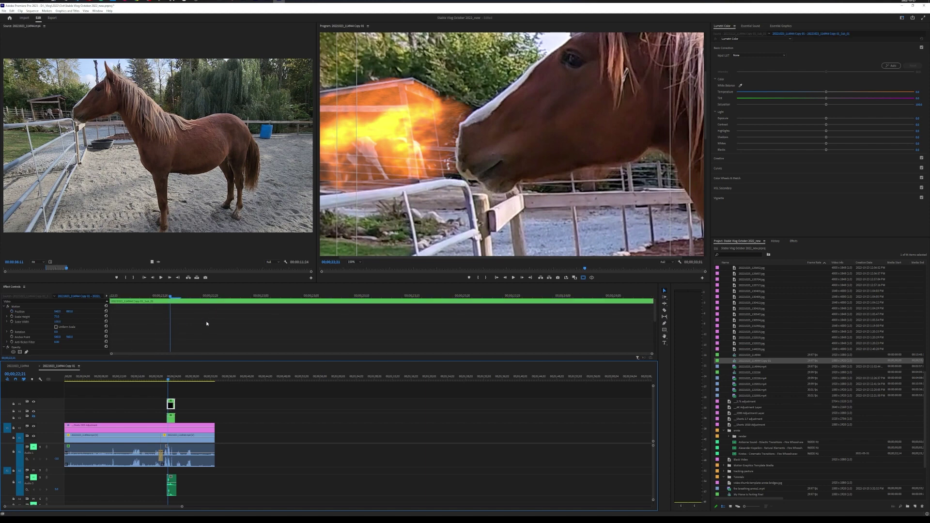
scroll(207, 323, "down", 3)
key("Right")
key("Right")
key("Right")
key("Right")
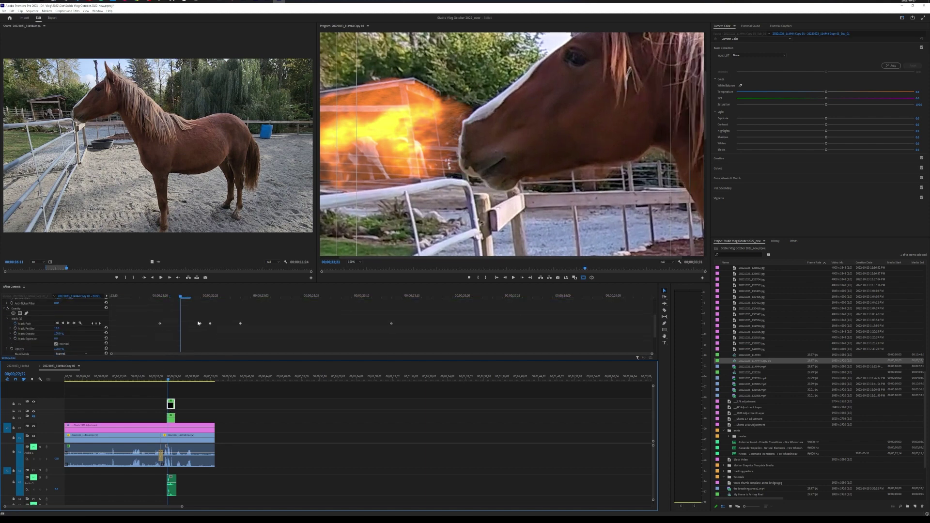
Display the fire clip's mask path and realign the mask with the muzzle at 00;00;23;06, adding a keyframe
left_click(19, 321)
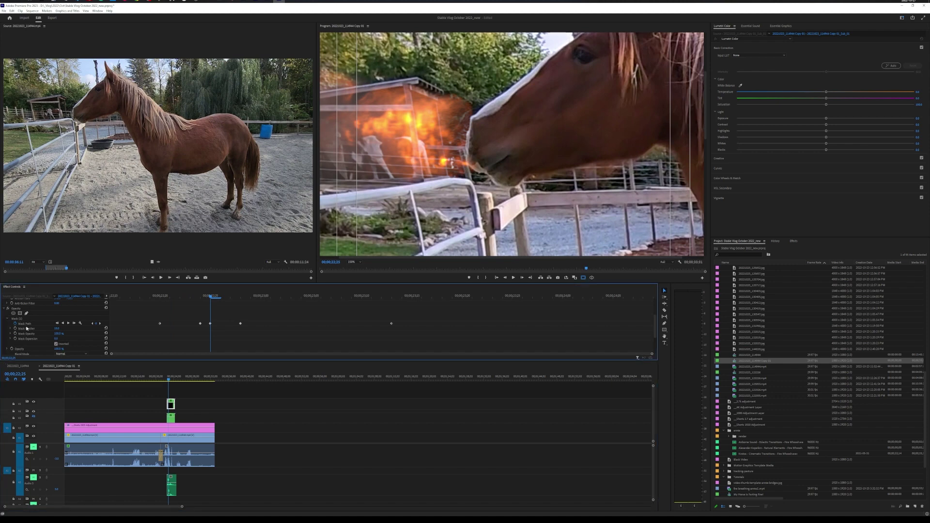
left_click(25, 323)
key("Right")
key("Right")
key("Right")
key("Right")
key("Right")
key("Right")
key("Right")
key("Right")
key("Right")
key("Right")
key("Right")
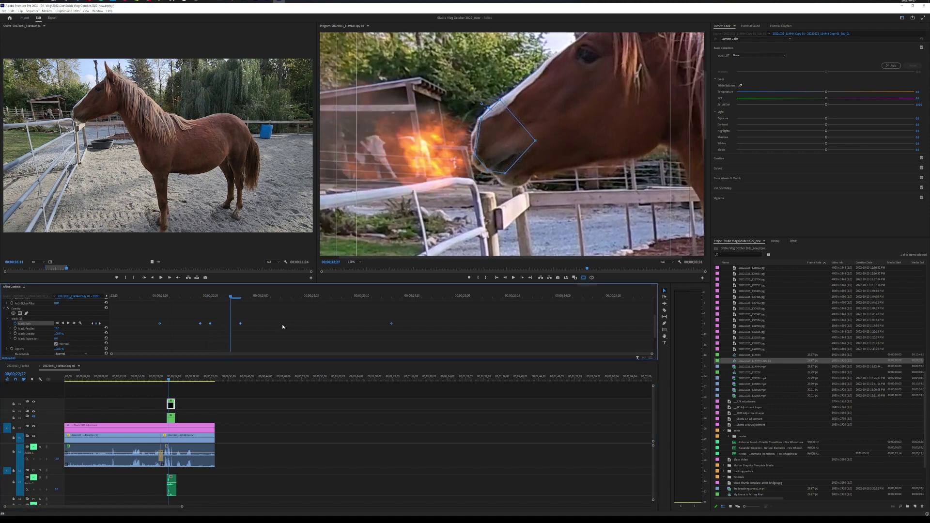
left_click_drag(495, 153, 500, 155)
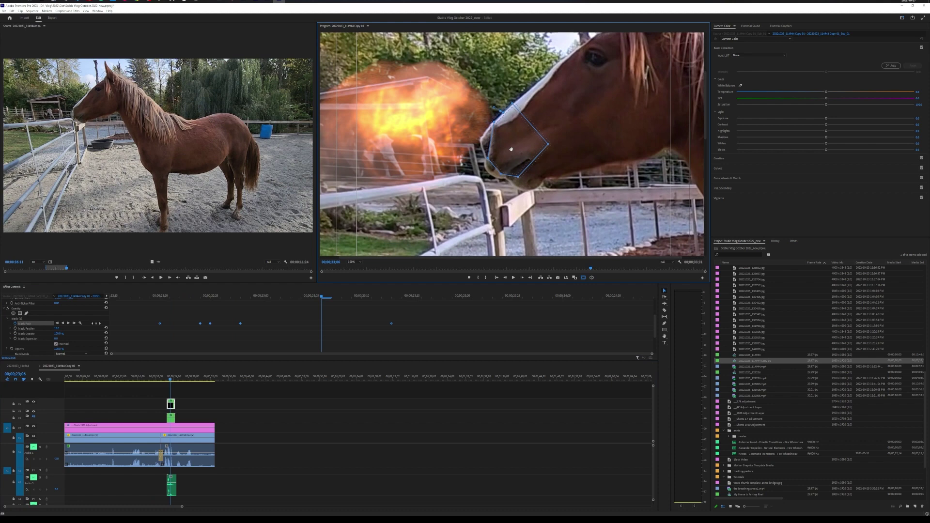
Realign the mask with the muzzle at 00;00;23;02, adding another Mask Path keyframe
left_click(315, 320)
left_click_drag(317, 298, 281, 304)
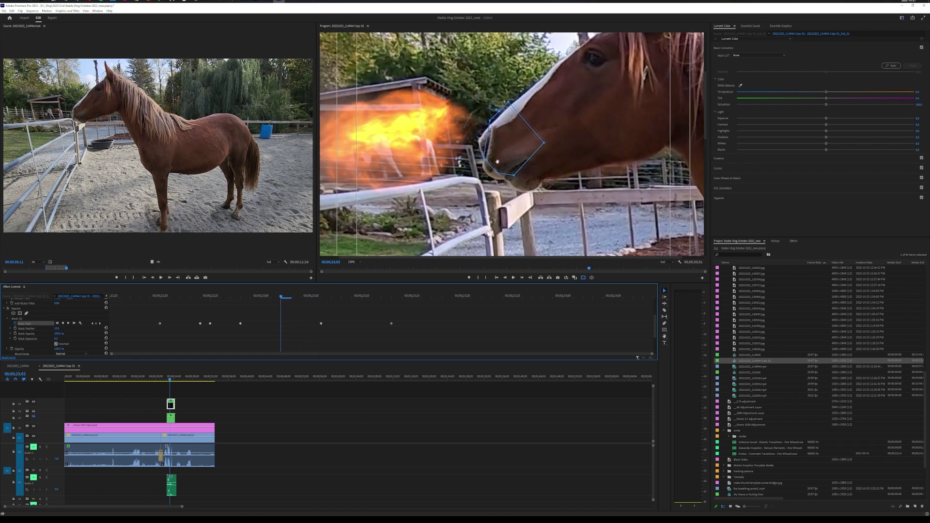
left_click_drag(505, 150, 507, 155)
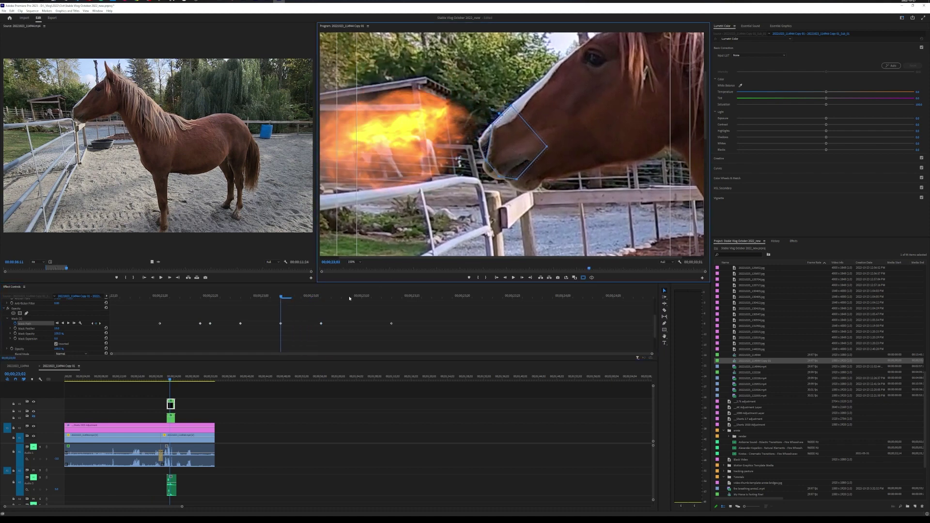
Move the mask to fit the muzzle at 00;00;23;16, past the previously last keyframe, adding a Mask Path keyframe
left_click(357, 297)
left_click(381, 295)
left_click_drag(377, 295, 421, 296)
left_click_drag(497, 131, 507, 140)
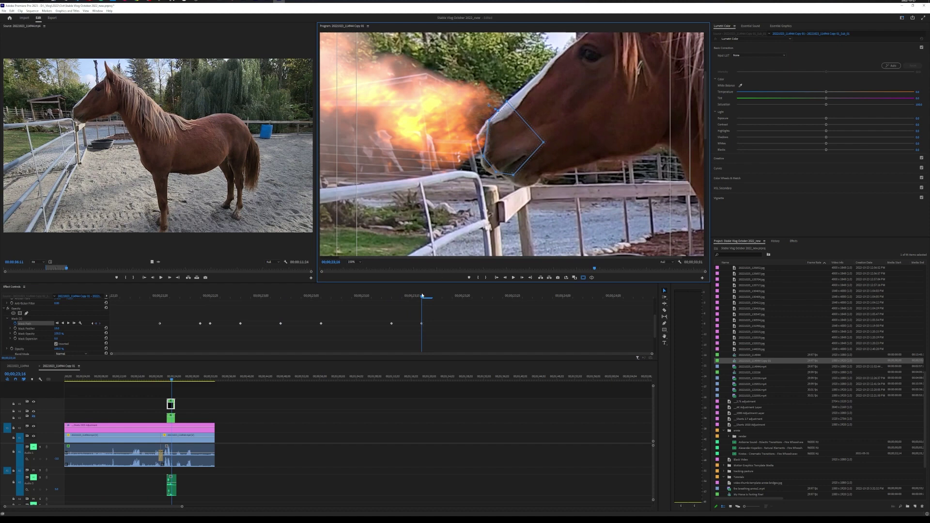
Realign the mask with the muzzle at 00;00;23;19 and 00;00;23;24, adding a Mask Path keyframe at each
left_click_drag(422, 296, 452, 297)
left_click_drag(512, 136, 508, 133)
left_click_drag(457, 298, 500, 291)
left_click_drag(504, 135, 501, 134)
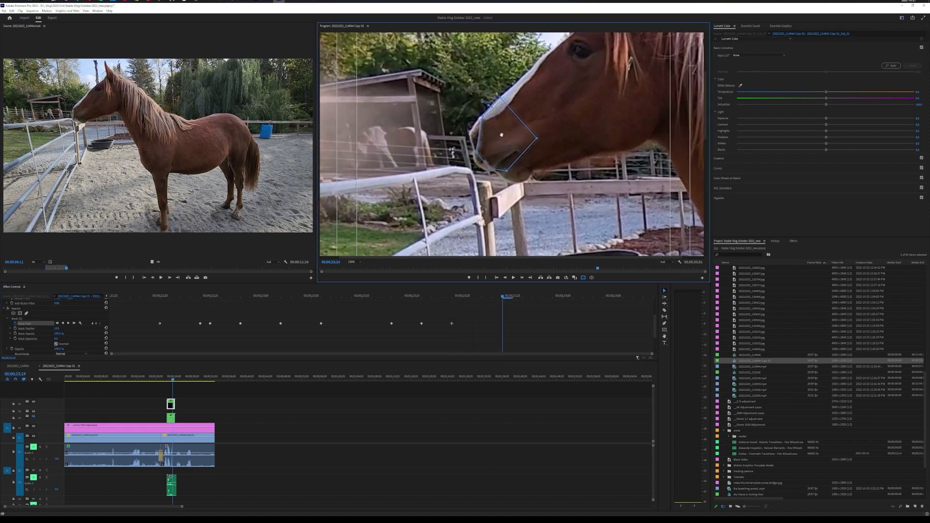
Examine the fire's edge at the muzzle at 00;00;23;04 and 00;00;22;24, with the mask outline hidden and shown again
left_click_drag(510, 300, 301, 296)
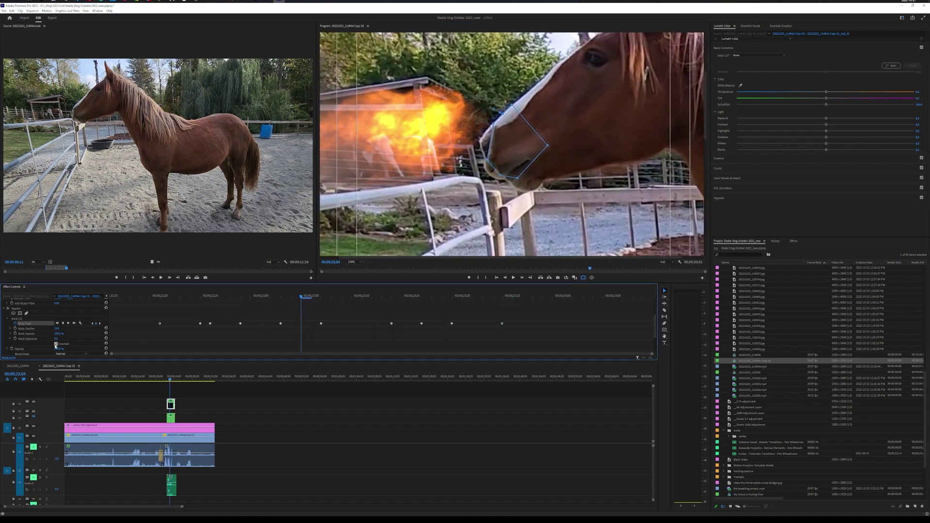
left_click(17, 312)
left_click(20, 324)
left_click(39, 315)
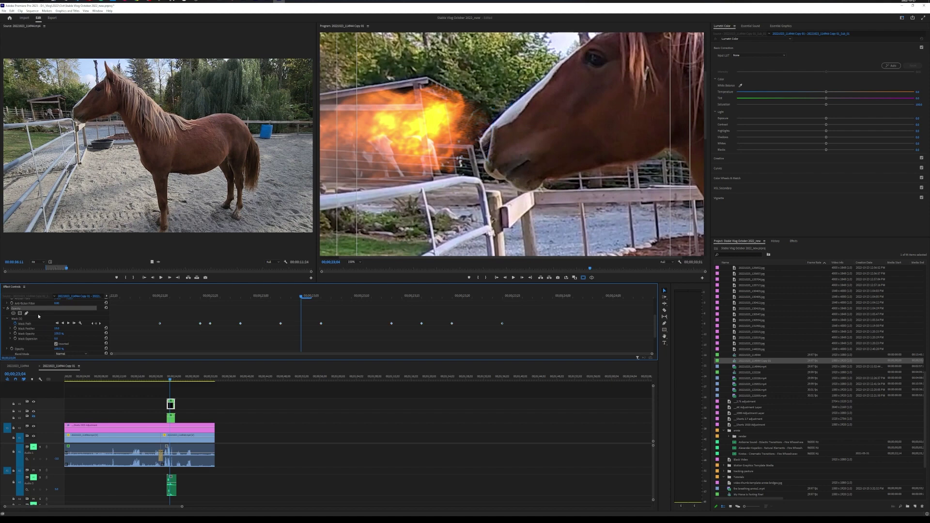
left_click_drag(301, 297, 202, 307)
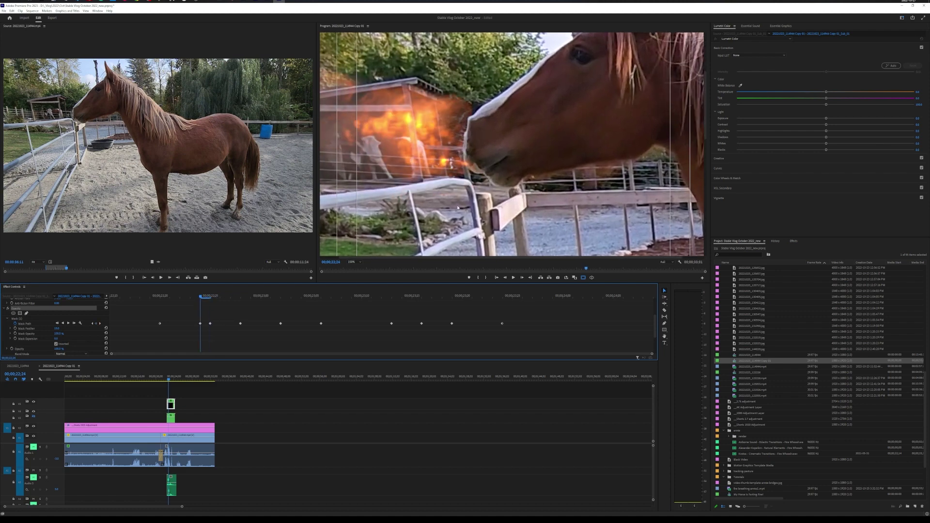
left_click(201, 324)
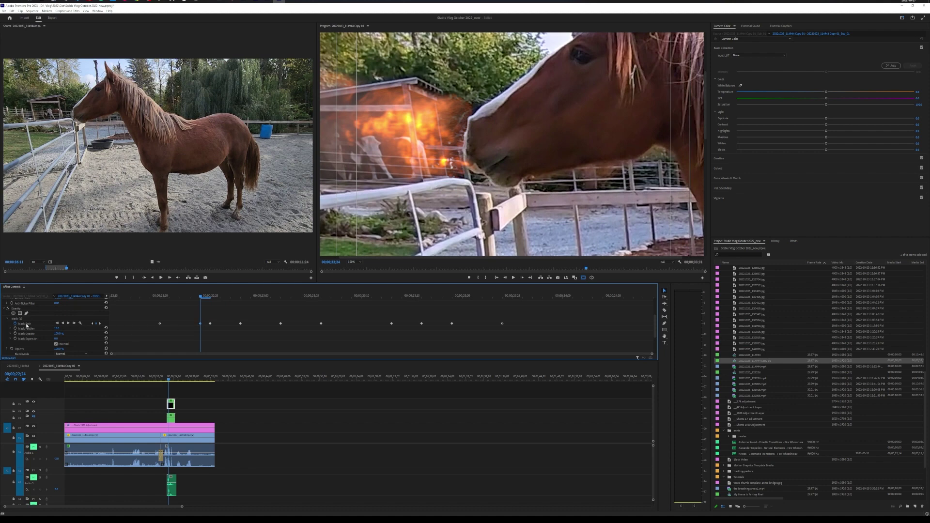
left_click(26, 324)
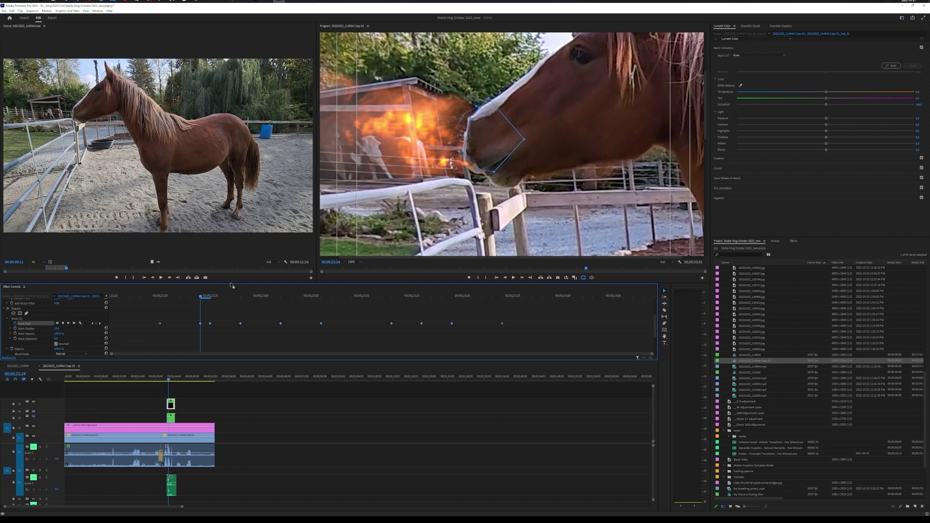
left_click(476, 171)
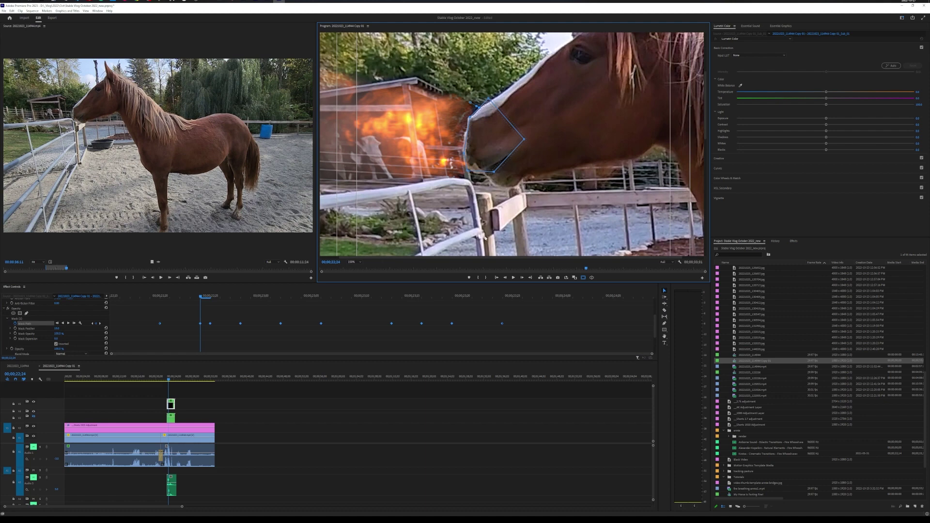
Play the sequence from just before the fire to review the masked effect, and inspect the fire sound effect clip
left_click_drag(165, 379, 163, 378)
key("space")
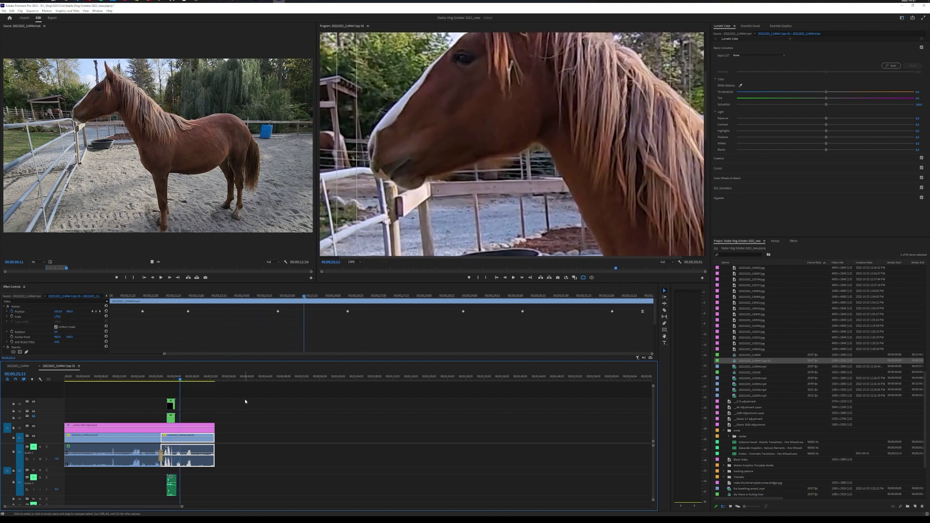
left_click(170, 493)
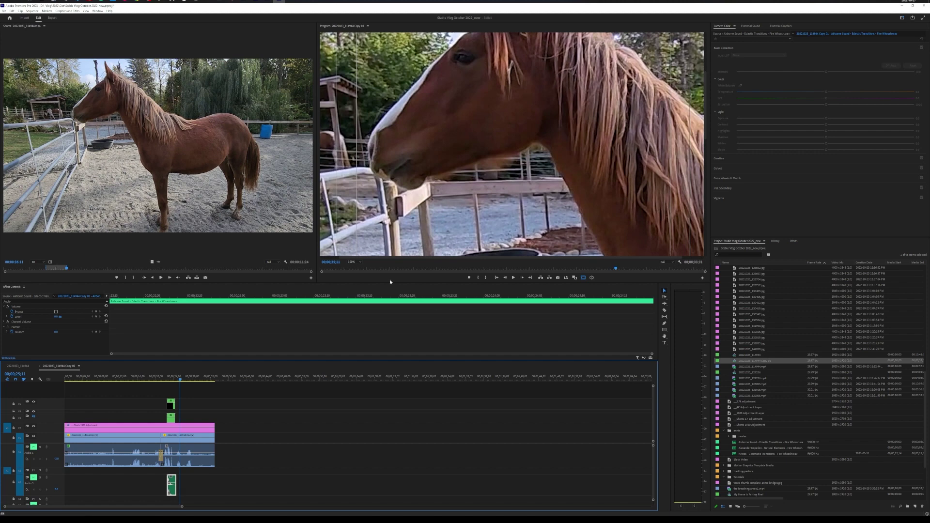
Fit the whole vertical frame in the Program monitor and scrub through the rest of the reframed sequence
left_click(352, 261)
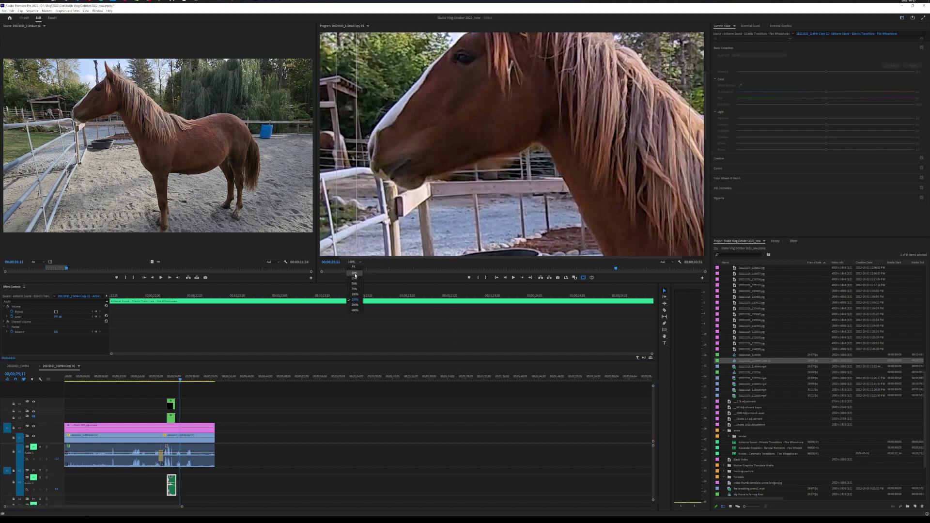
left_click(355, 267)
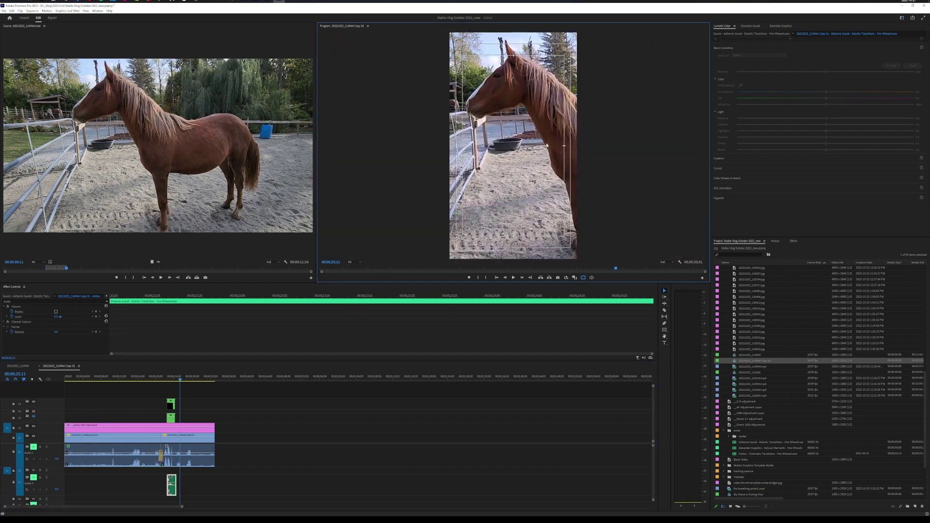
left_click(195, 378)
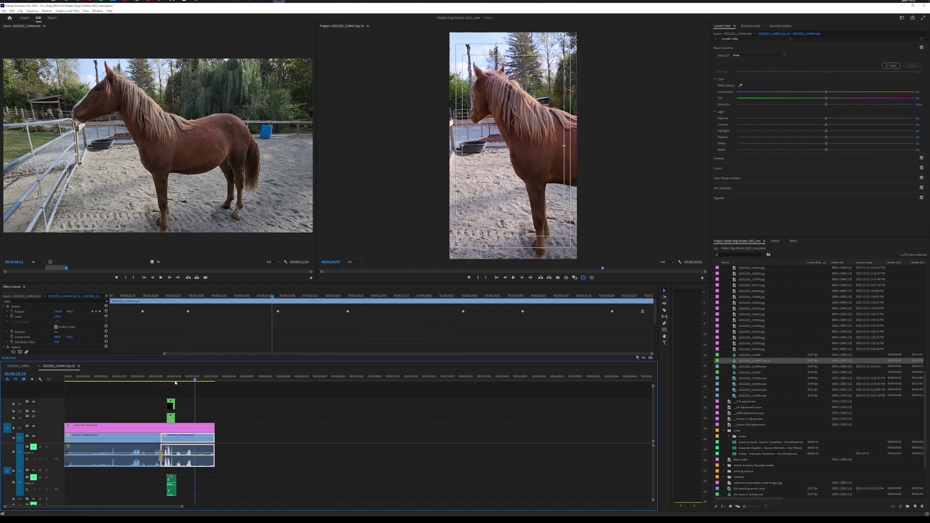
left_click_drag(175, 383, 204, 398)
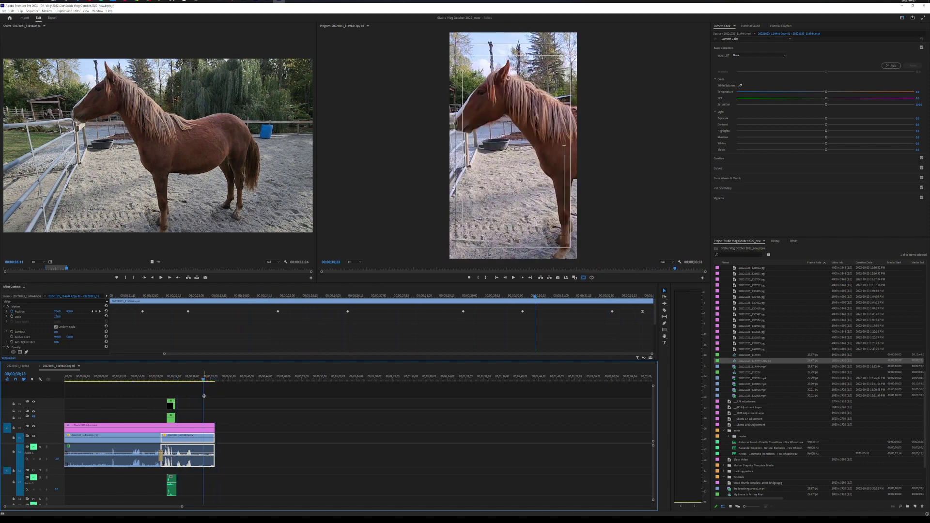